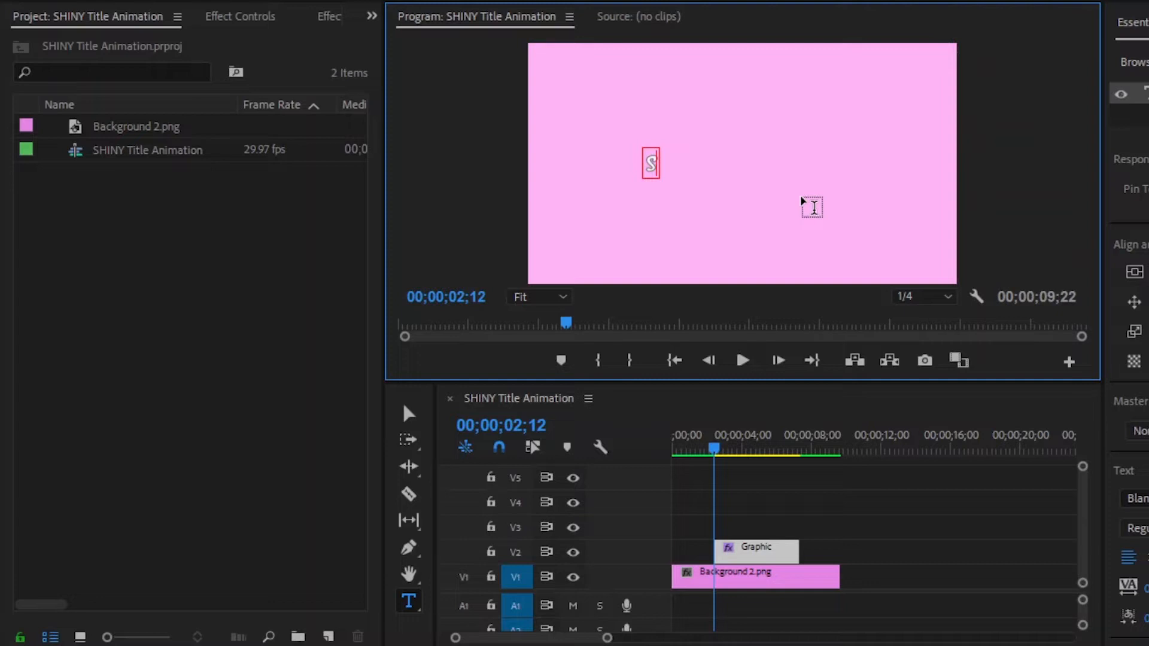
Complete the title text as "Shiny" and enlarge it to 629% scale in the frame
type("iny")
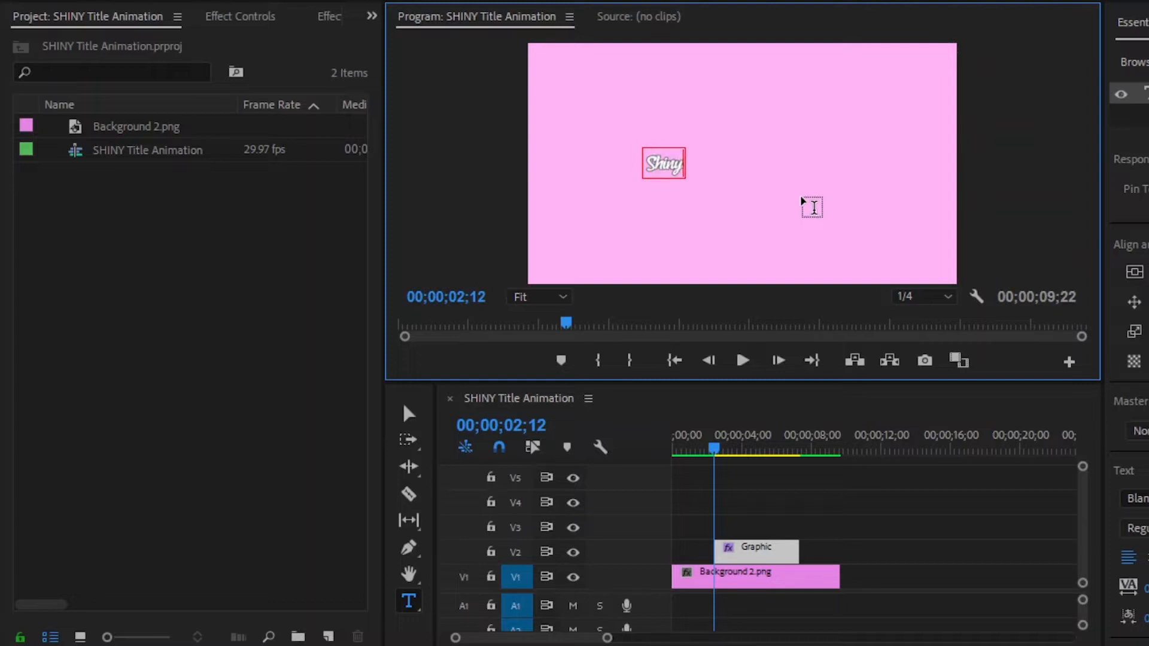
left_click(409, 413)
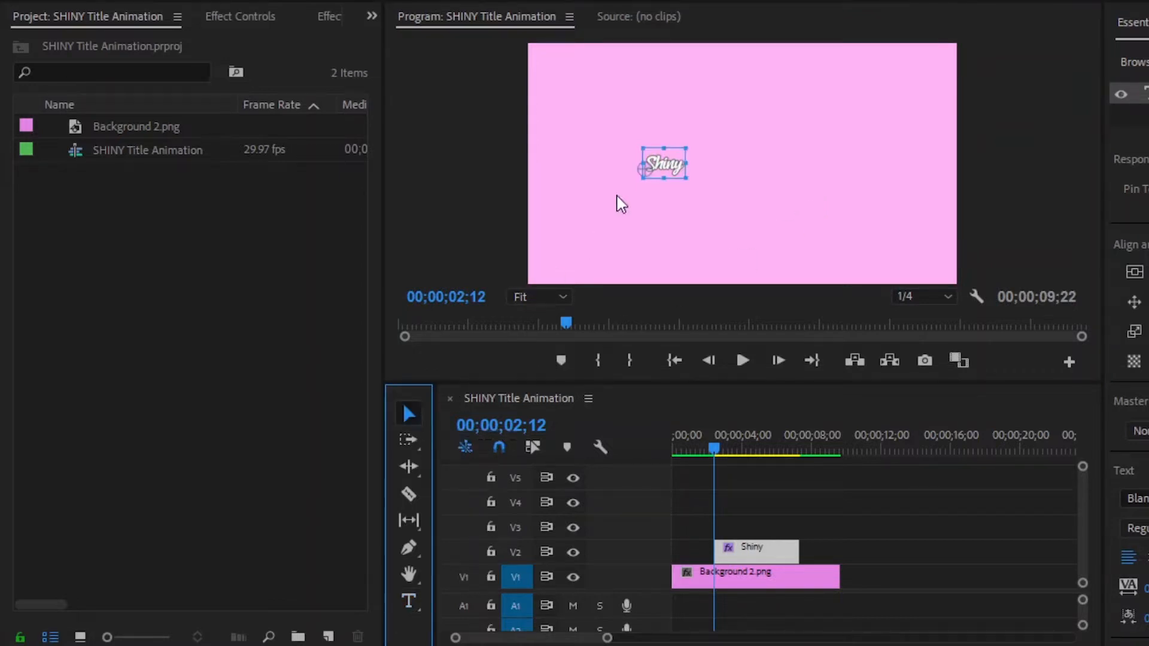
left_click_drag(690, 153, 1129, 42)
left_click_drag(854, 56, 960, 19)
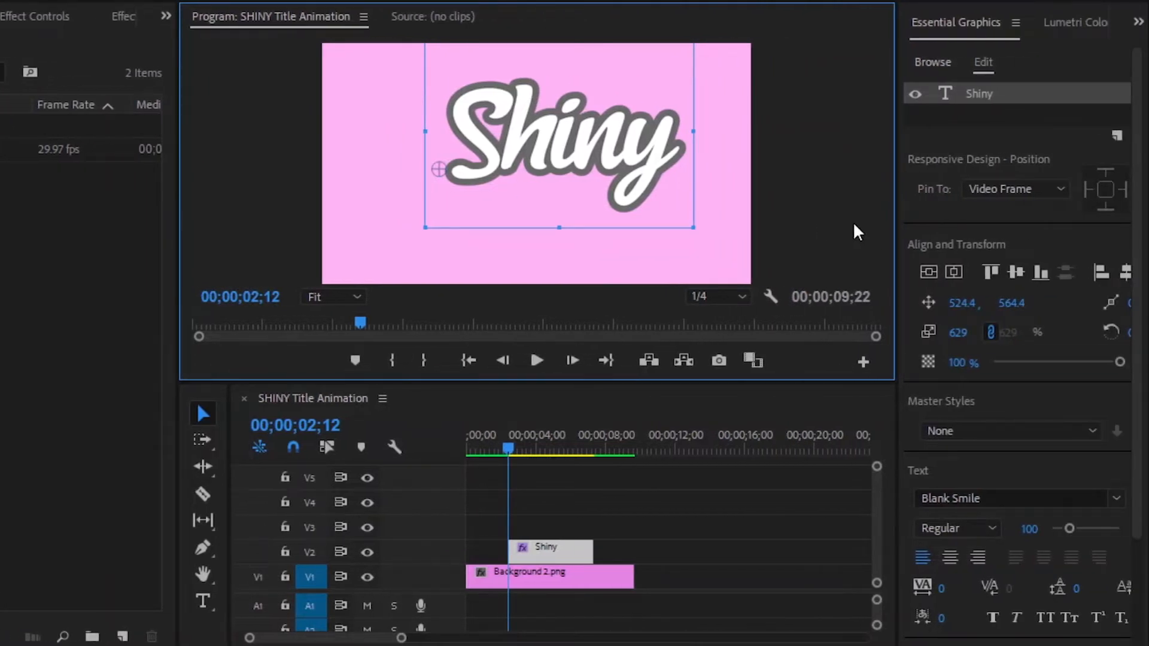
Centre the Shiny title horizontally and vertically in the video frame
left_click(954, 271)
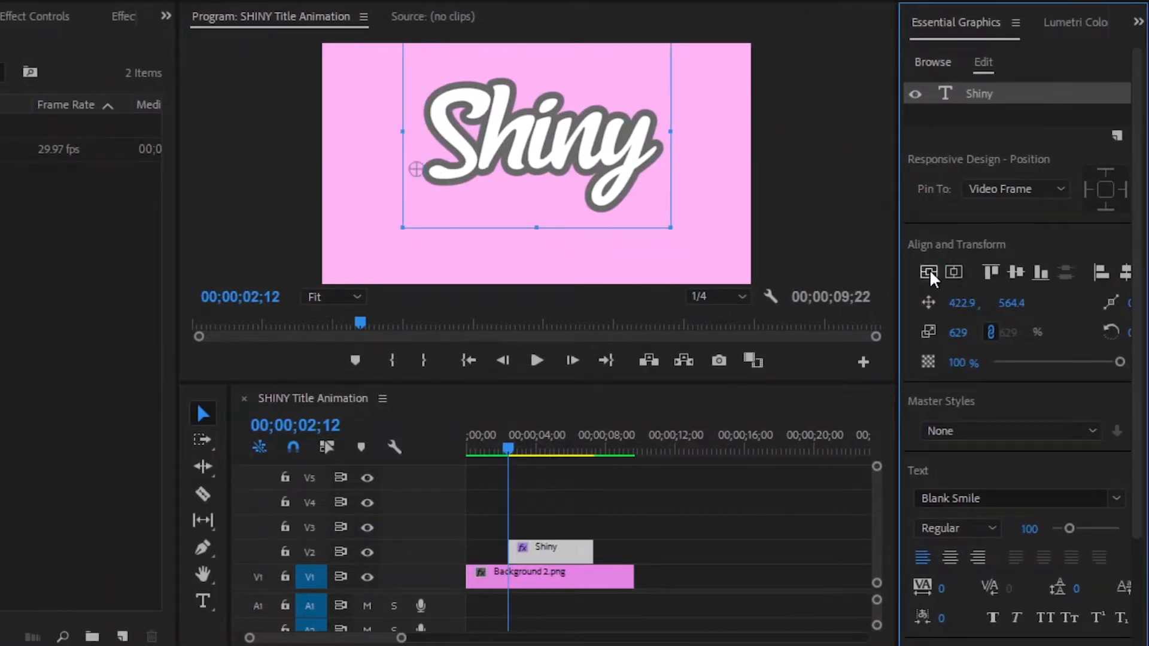
left_click(930, 272)
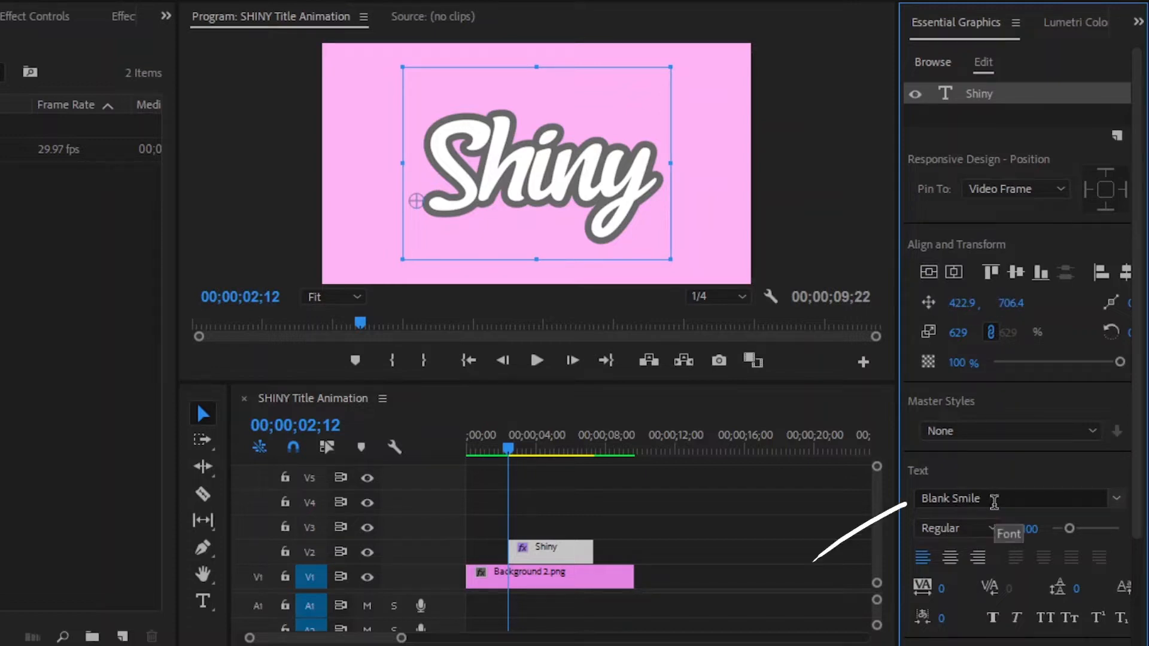
left_click(986, 529)
left_click(988, 539)
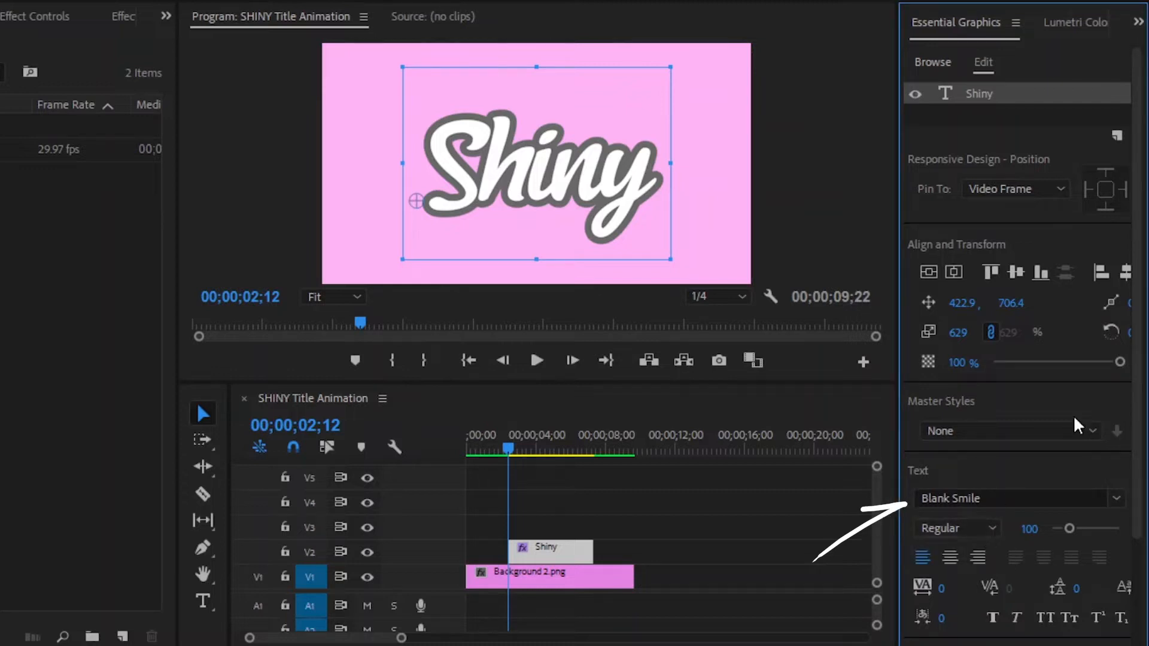
Confirm white (FFFFFF) as the title's fill colour
scroll(1125, 275, "down", 3)
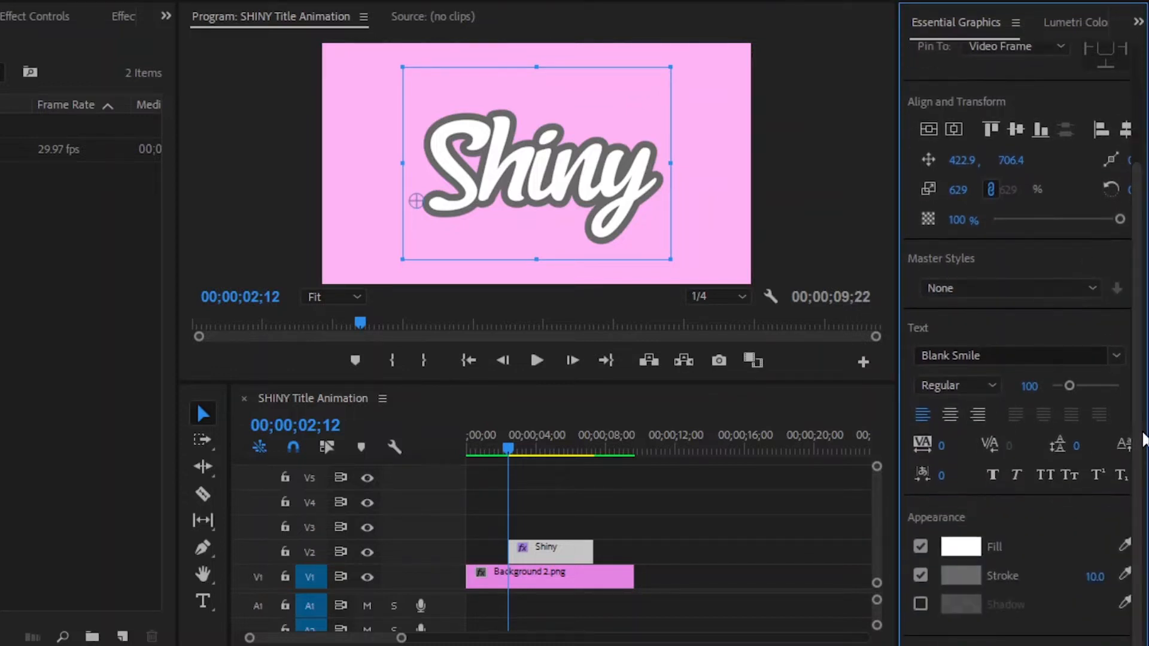
left_click(977, 546)
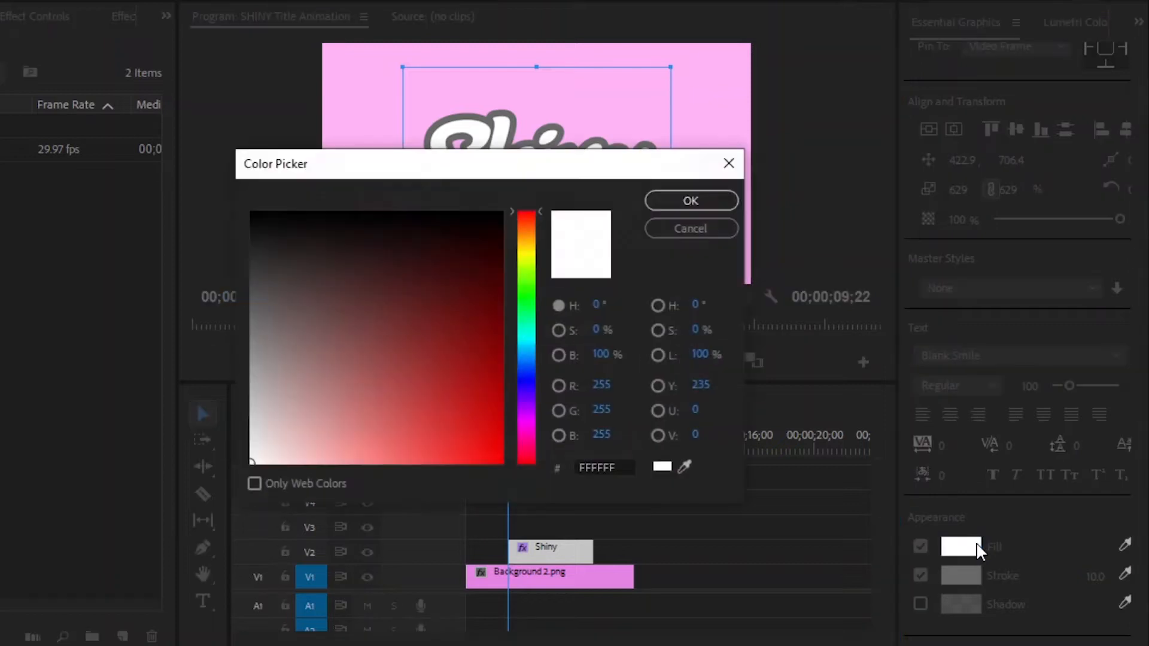
left_click(652, 204)
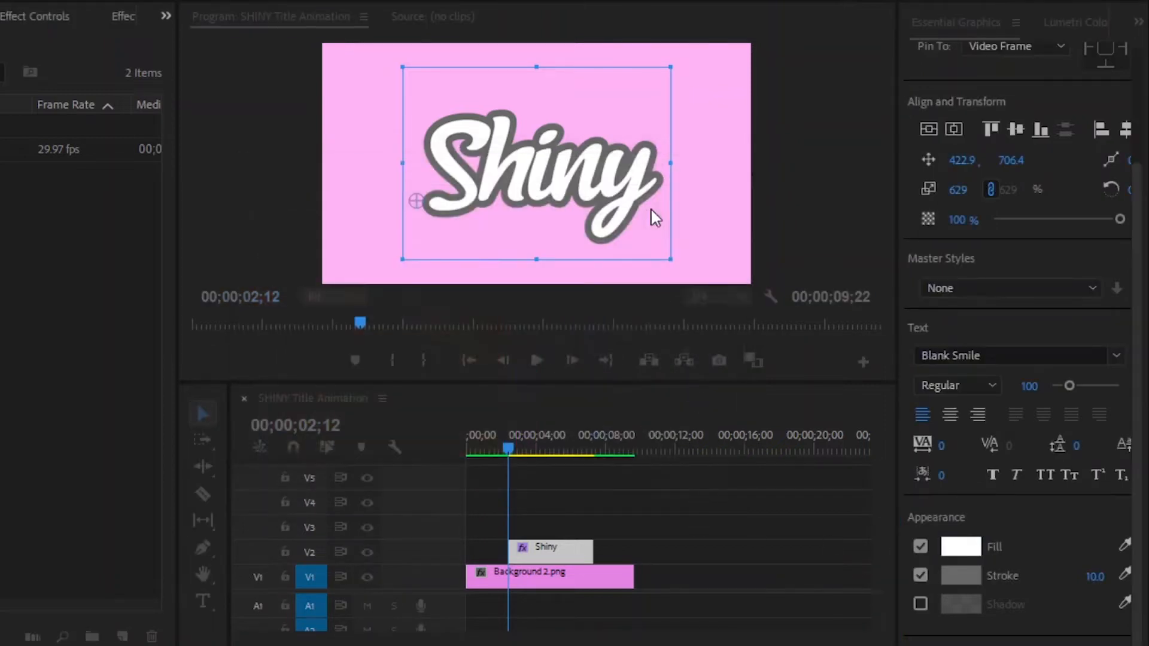
Set the title's stroke colour to 00355F and its stroke width to 10
left_click(959, 575)
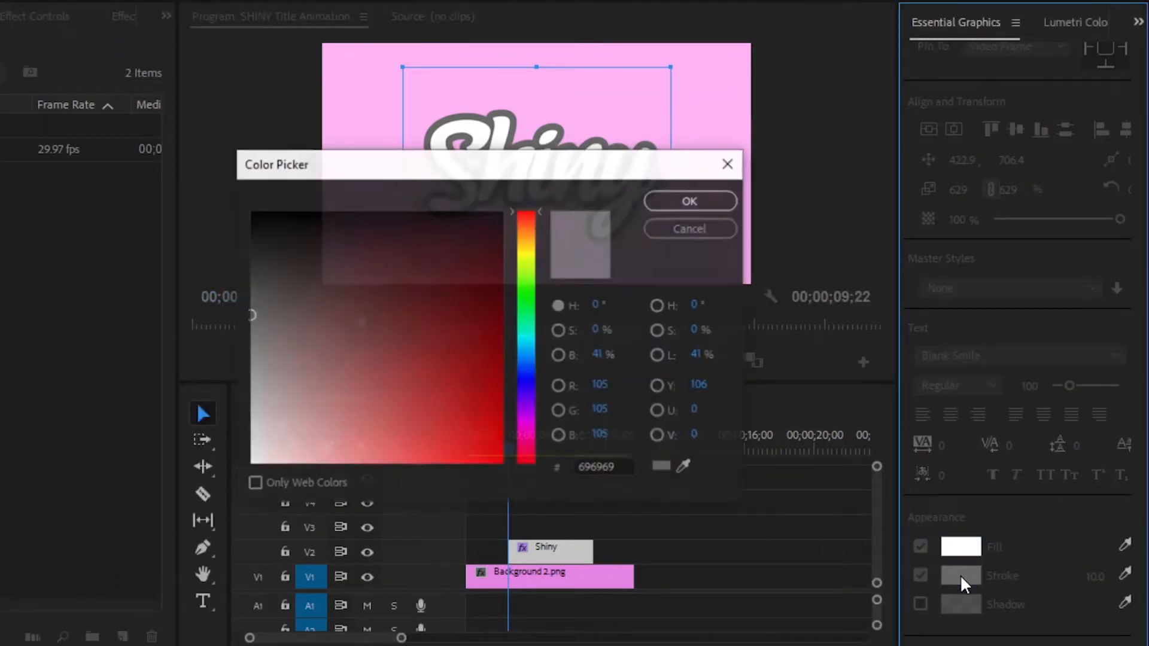
double_click(601, 468)
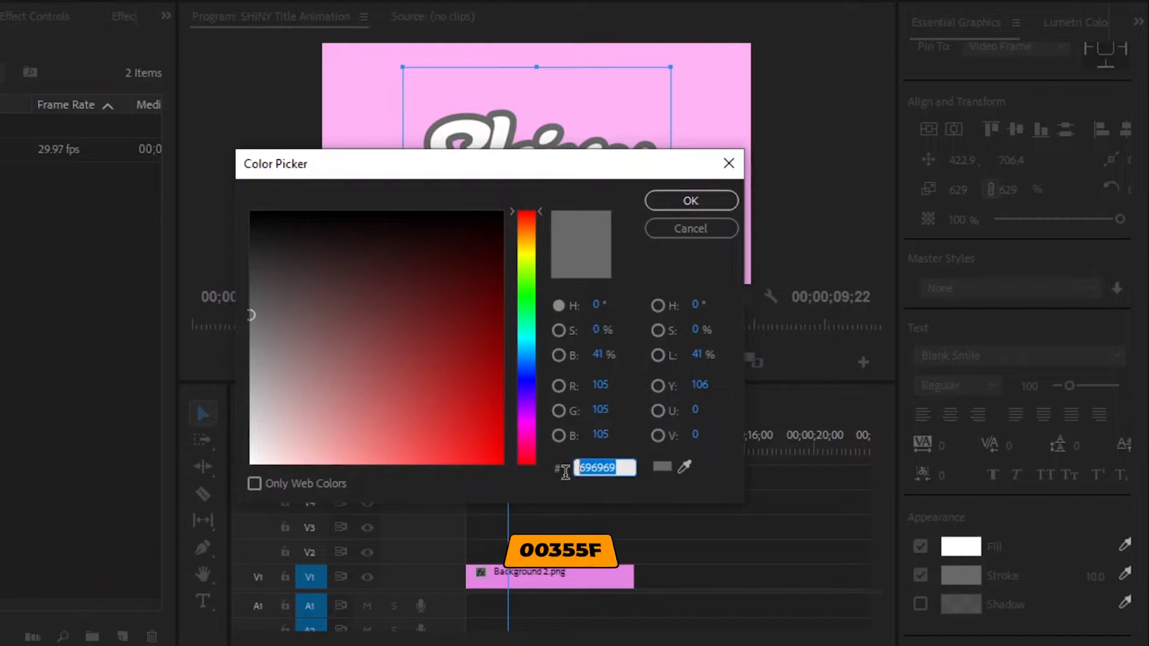
type("00355F")
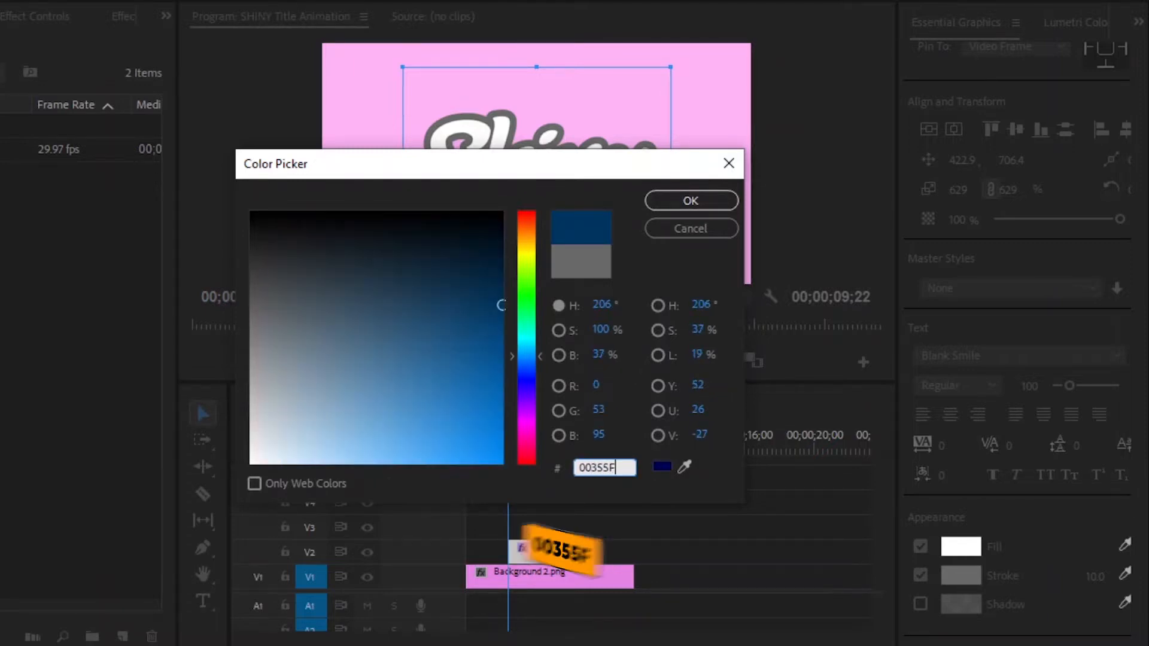
key("Return")
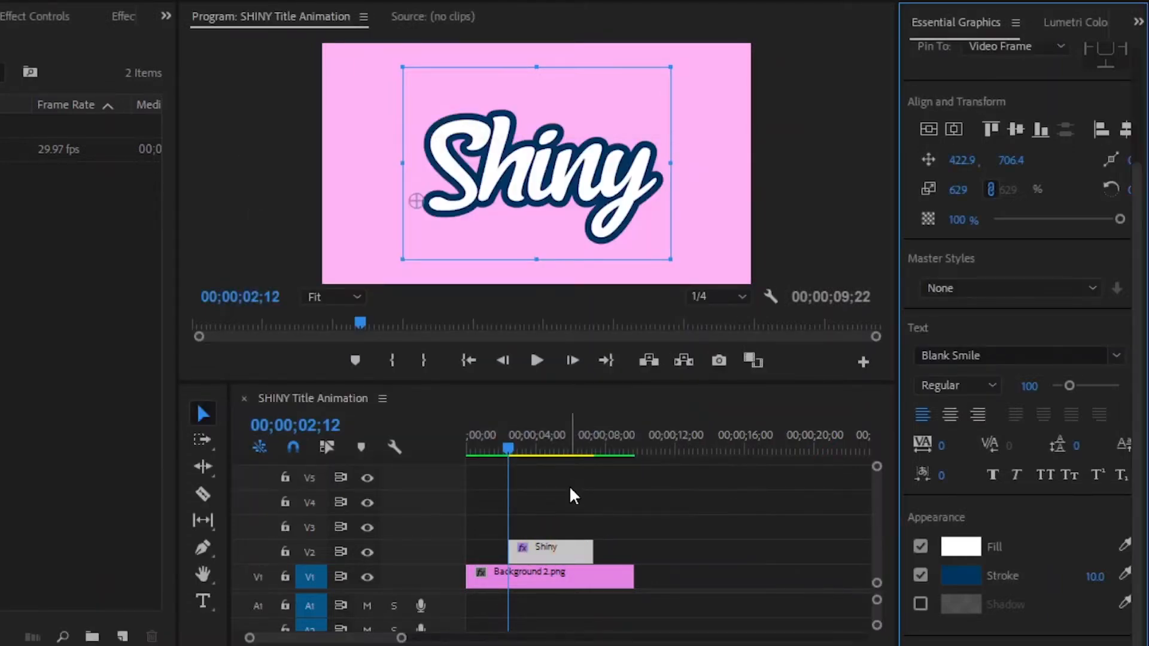
left_click(1095, 576)
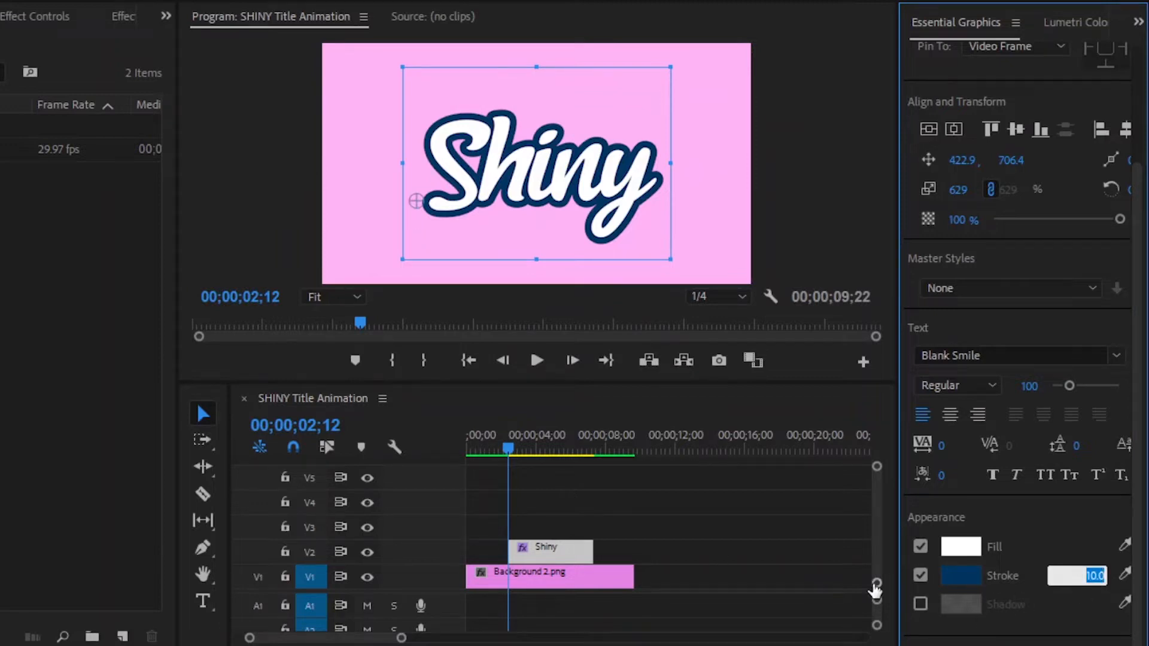
type("10")
key("Return")
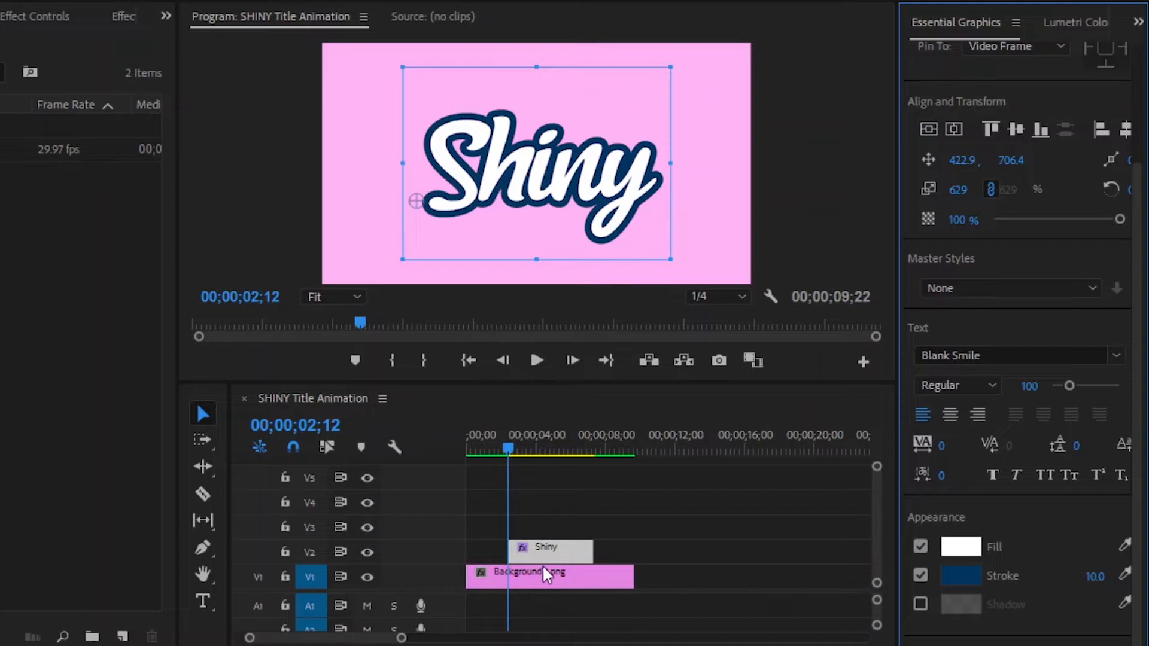
Extend the Shiny clip to span the full Background 2.png clip and duplicate it onto tracks V3, V4 and V5
left_click_drag(509, 551, 466, 563)
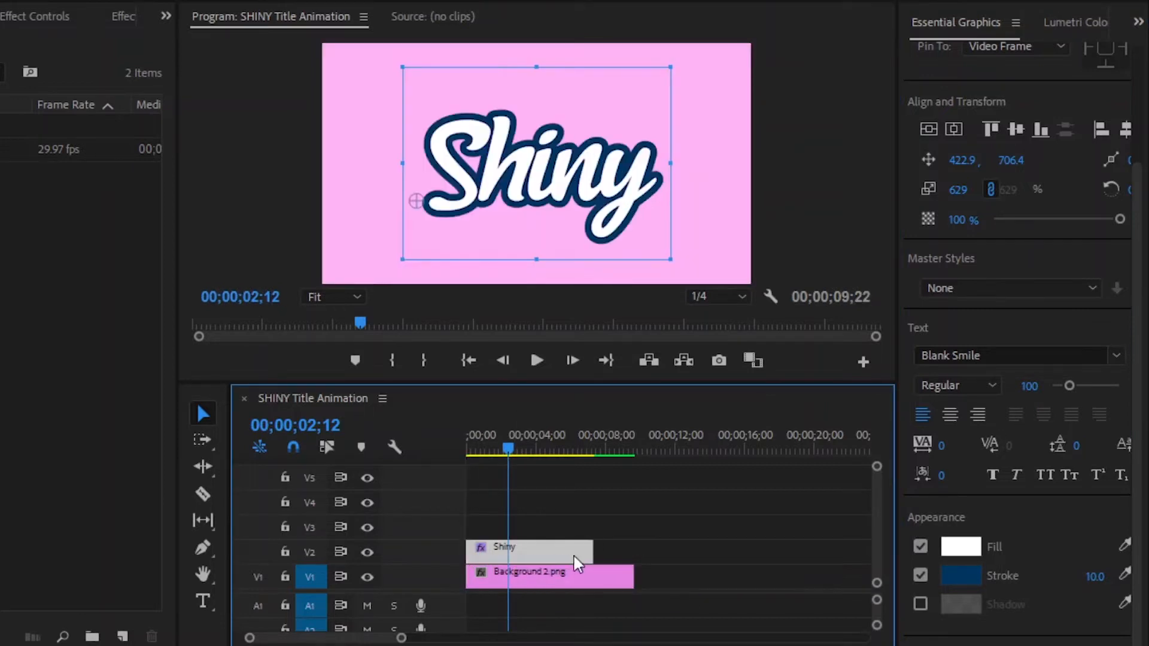
left_click_drag(591, 551, 619, 555)
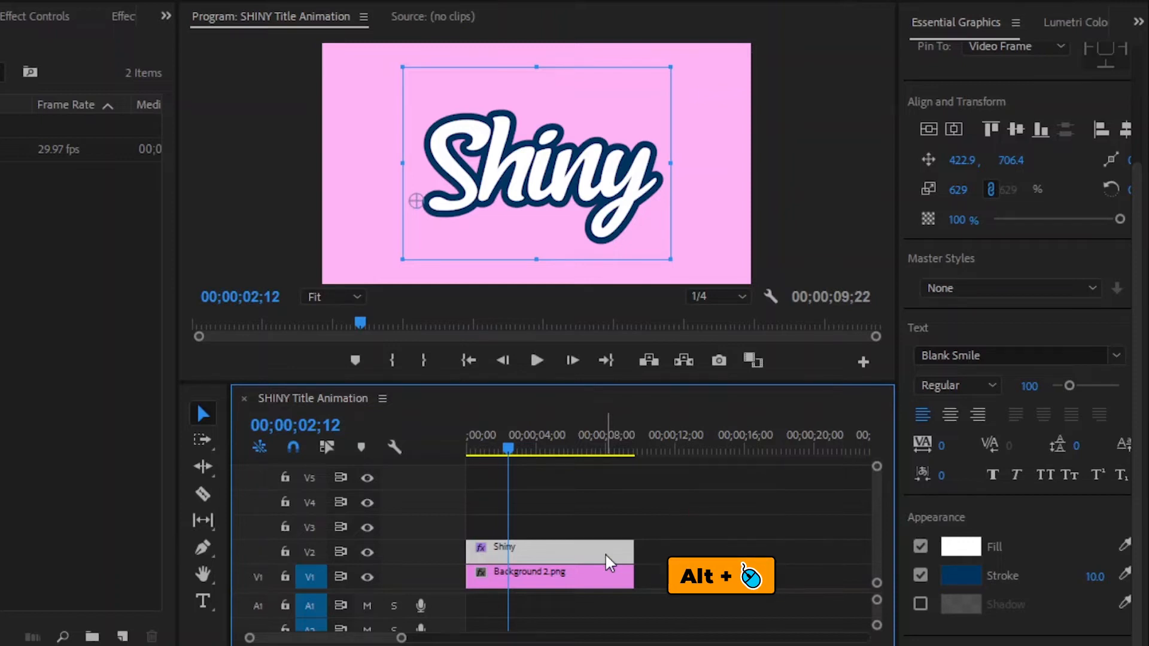
left_click_drag(609, 562, 605, 492)
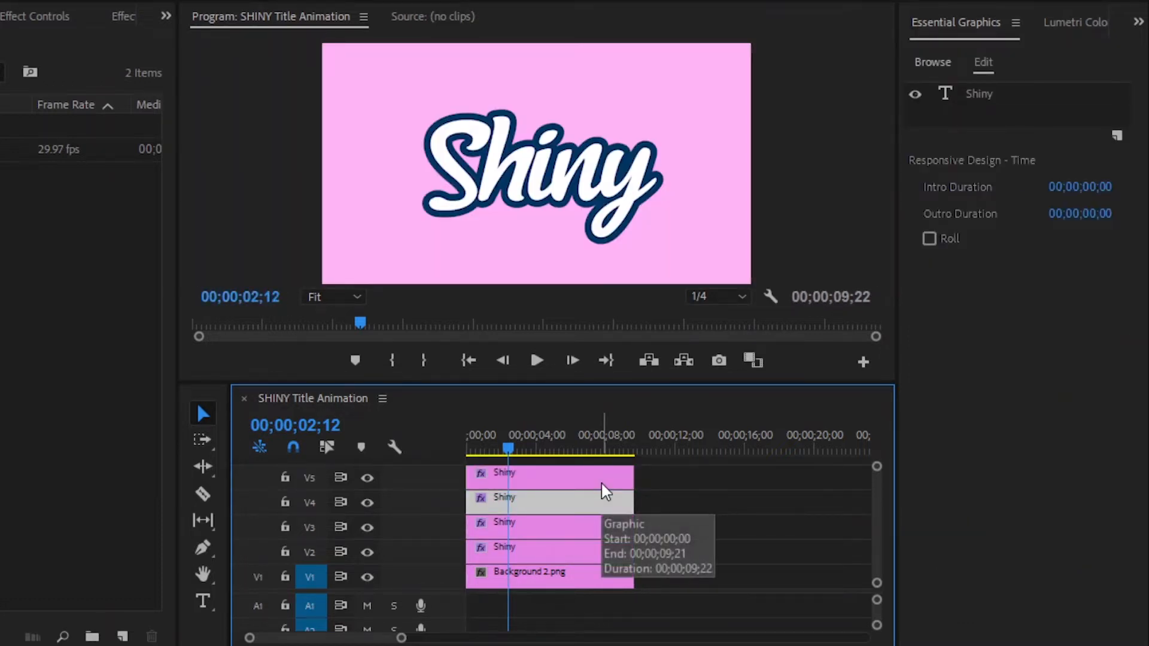
Set the stroke colour of the Shiny title on track V5 to 696969
left_click(602, 482)
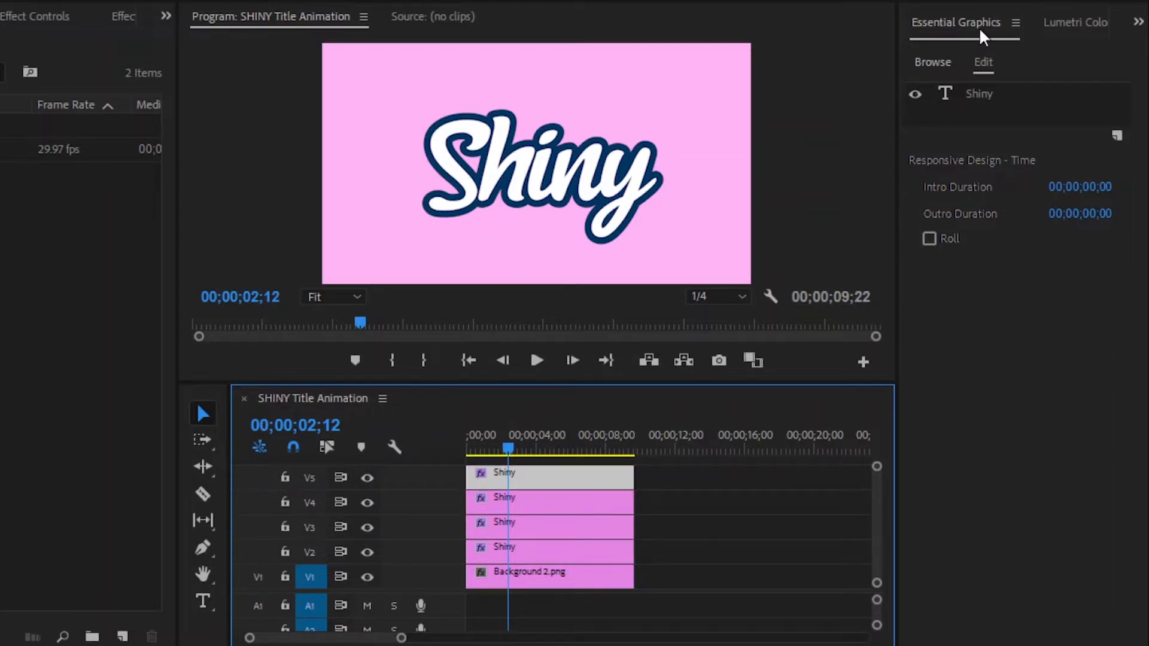
left_click(979, 94)
scroll(1137, 239, "down", 3)
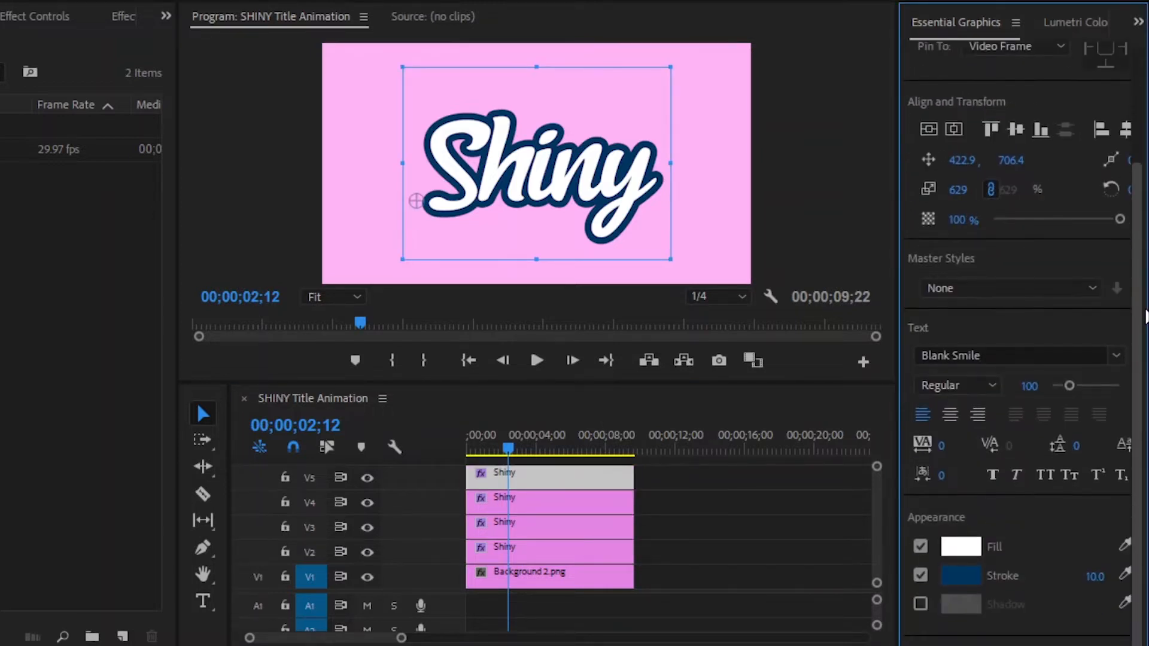
left_click(960, 575)
left_click(617, 473)
type("696")
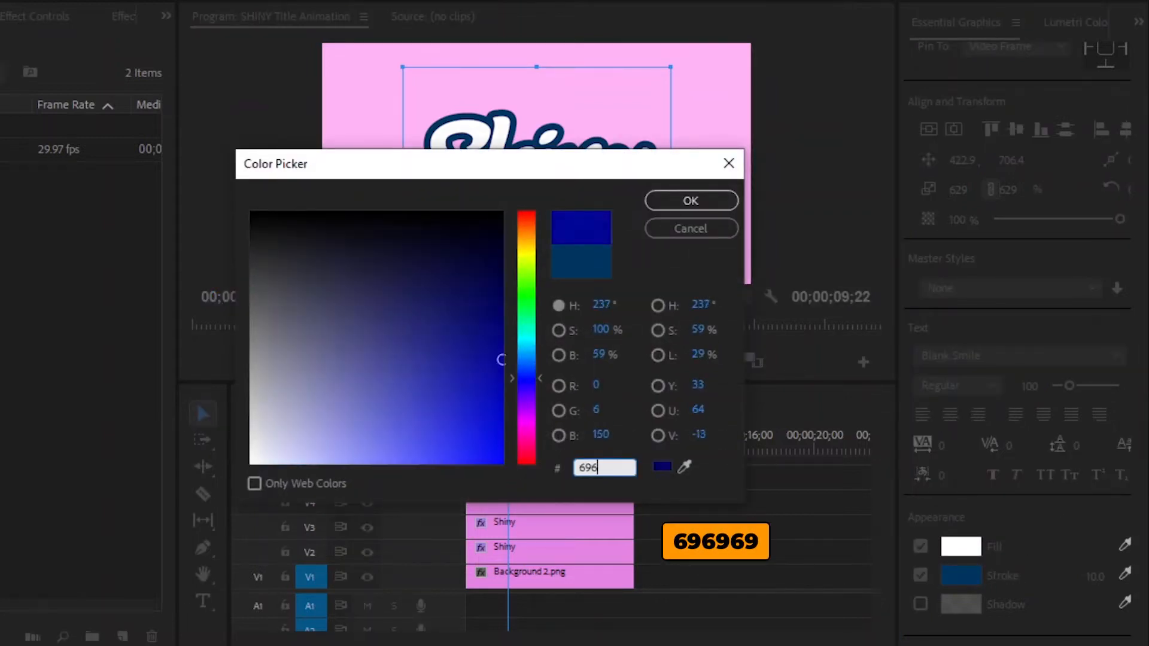
type("969")
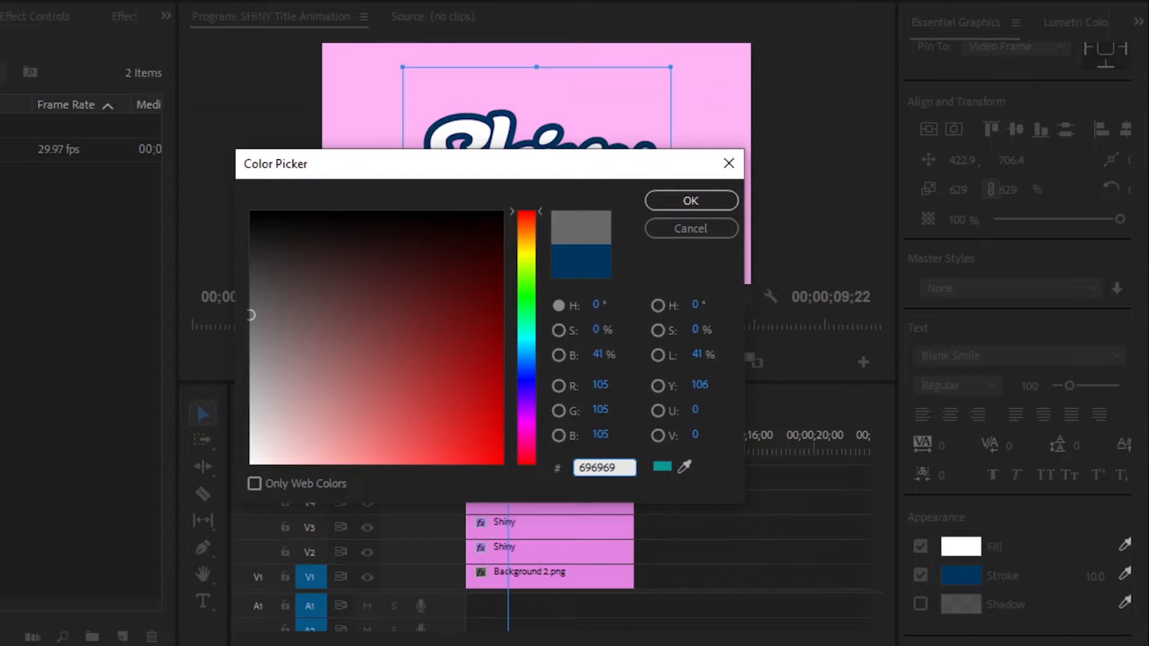
left_click(676, 207)
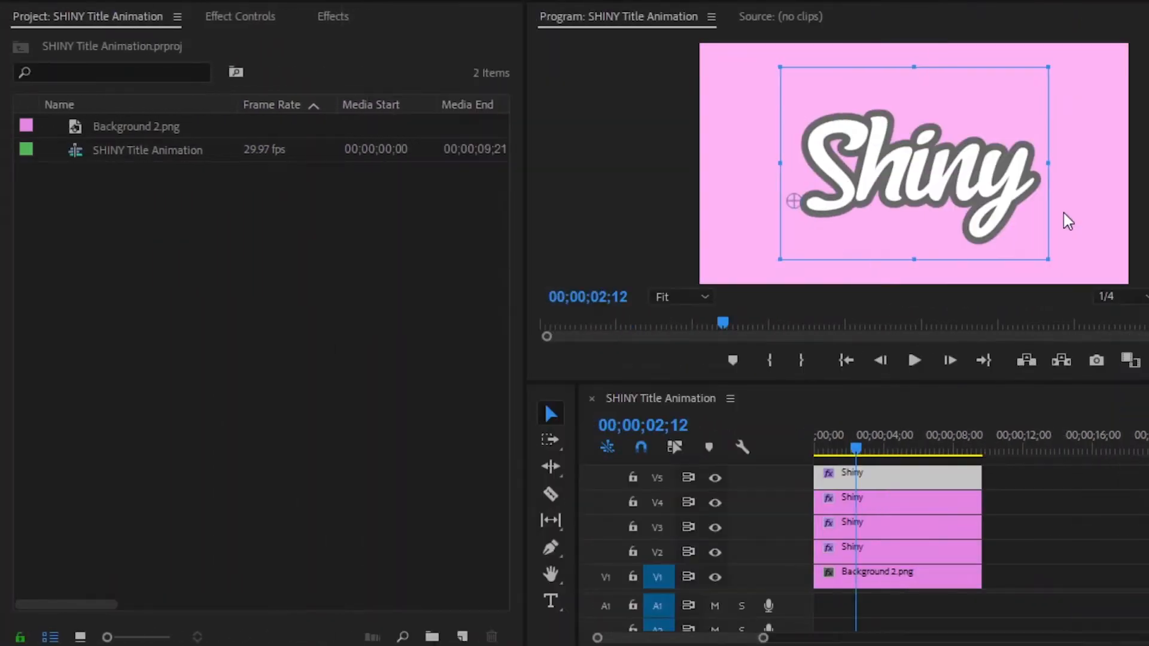
Draw a closed four-point slanted opacity mask with the pen beside the letter S on the V5 title clip
left_click(227, 19)
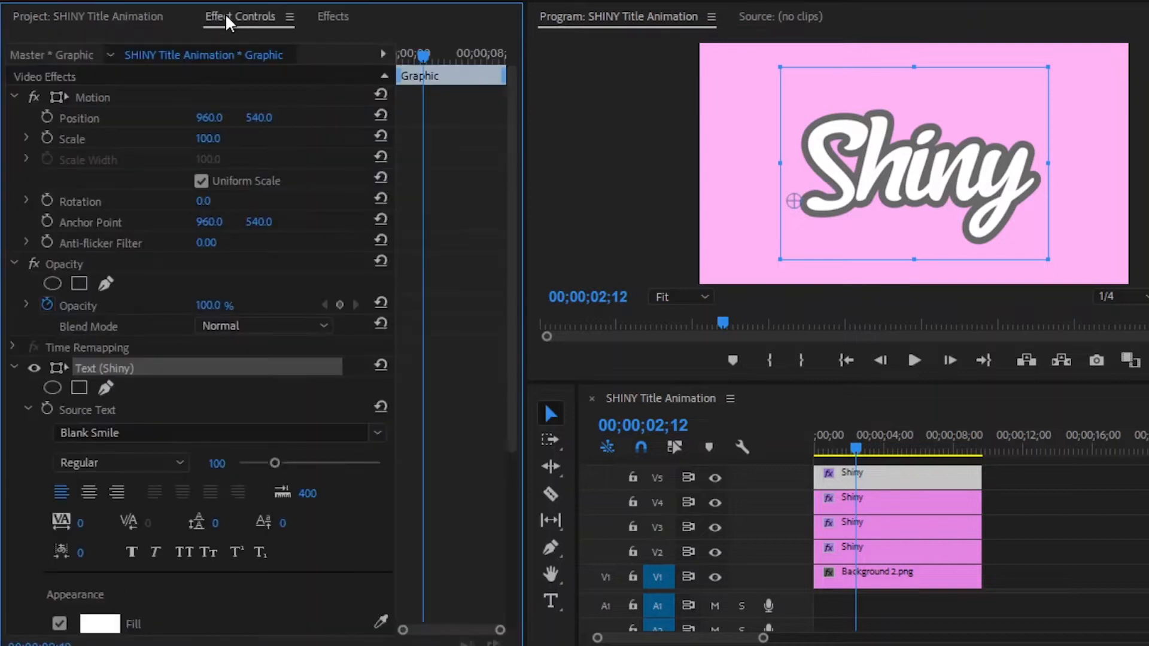
left_click(14, 366)
left_click(63, 265)
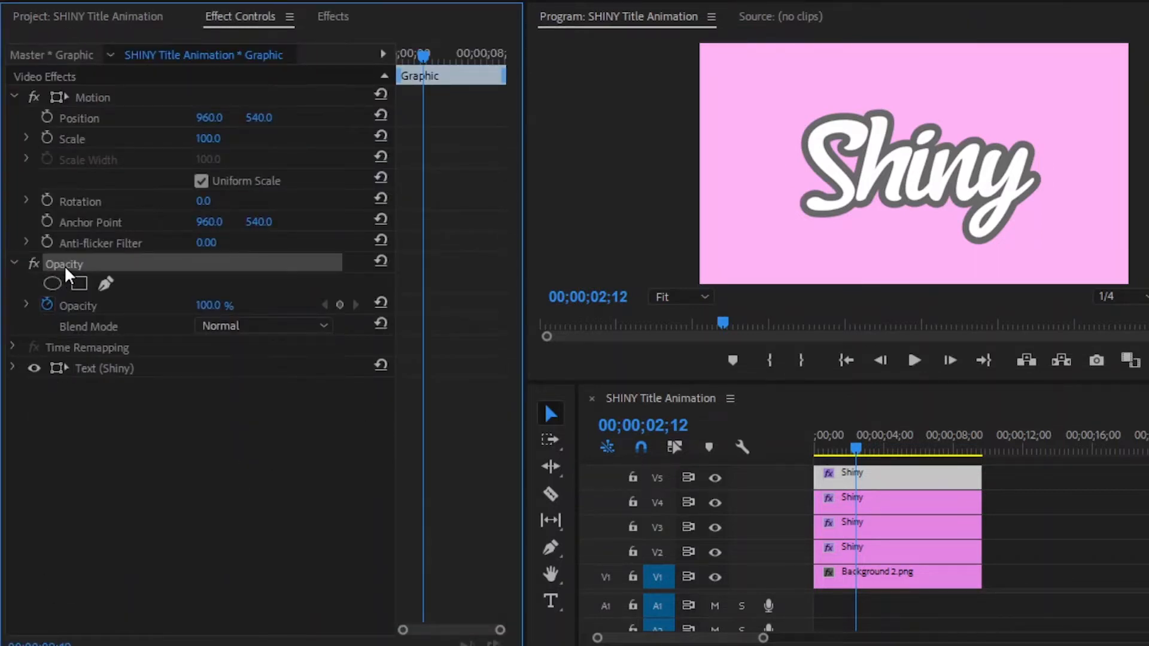
left_click(109, 286)
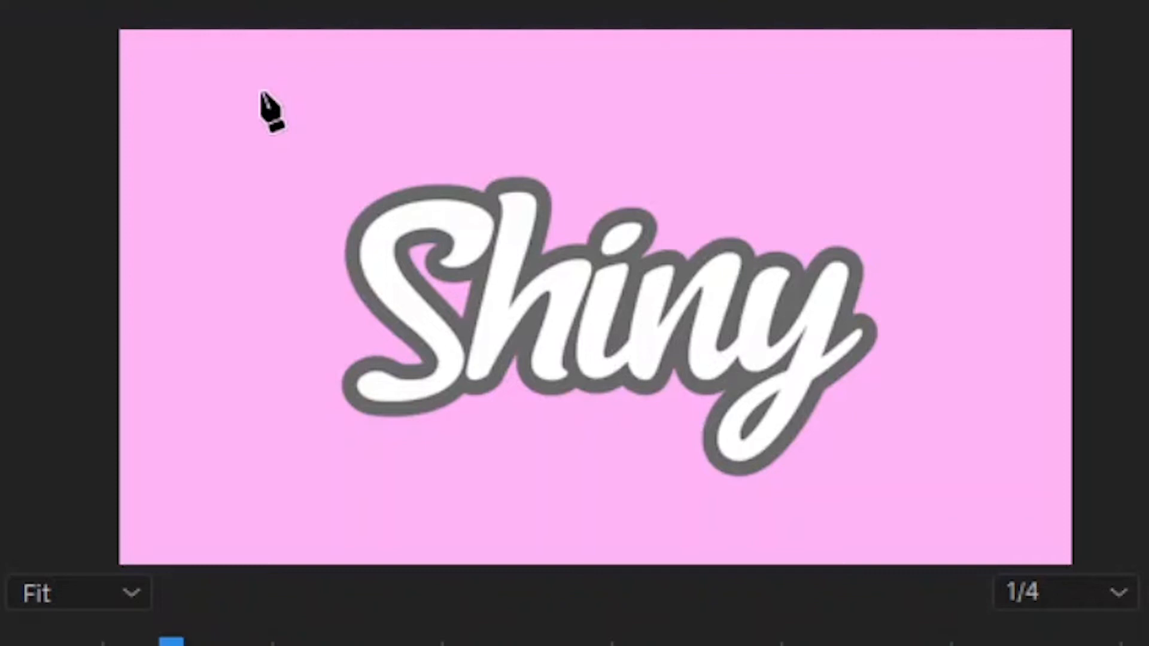
left_click(262, 89)
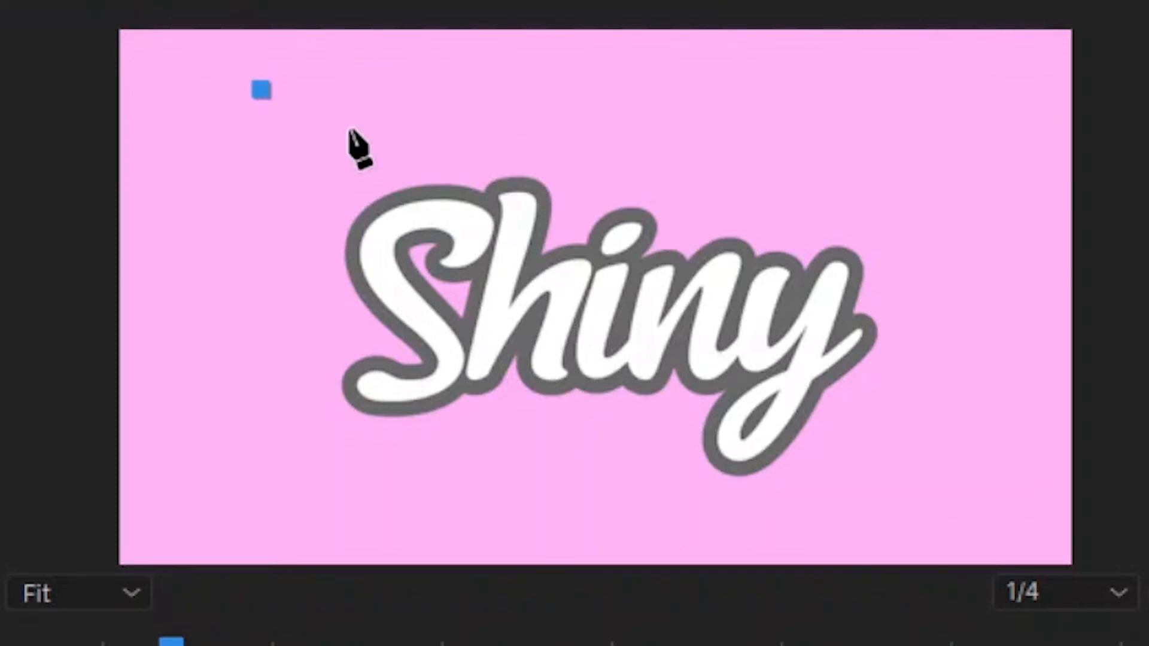
left_click(352, 134)
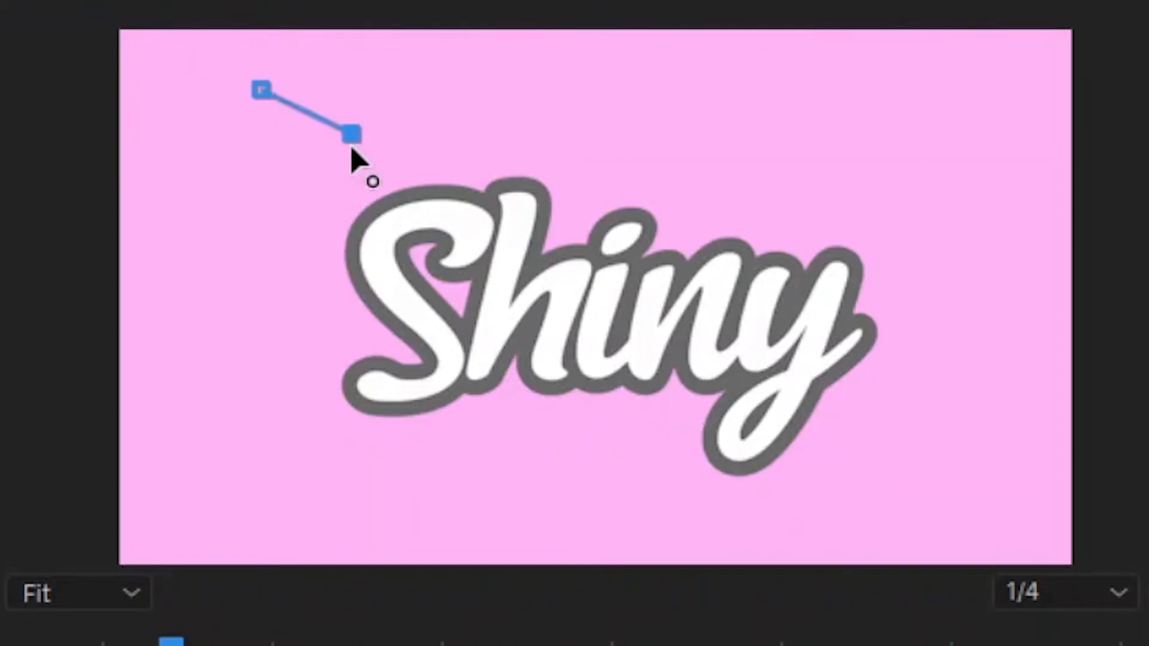
left_click(215, 477)
left_click(120, 393)
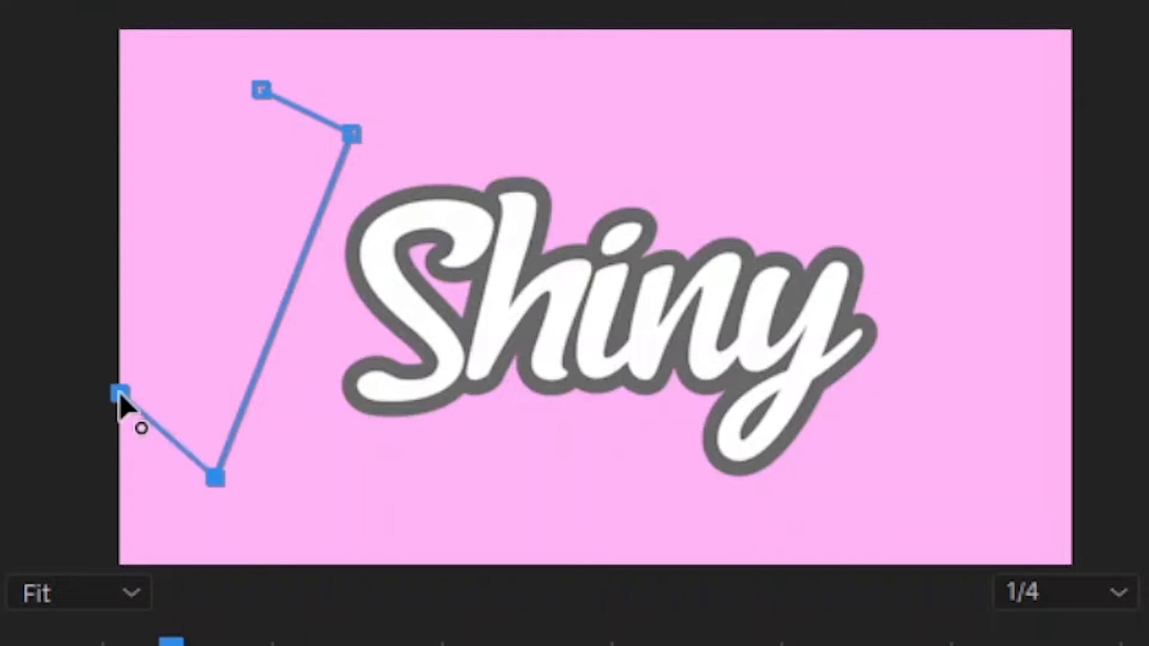
left_click(262, 91)
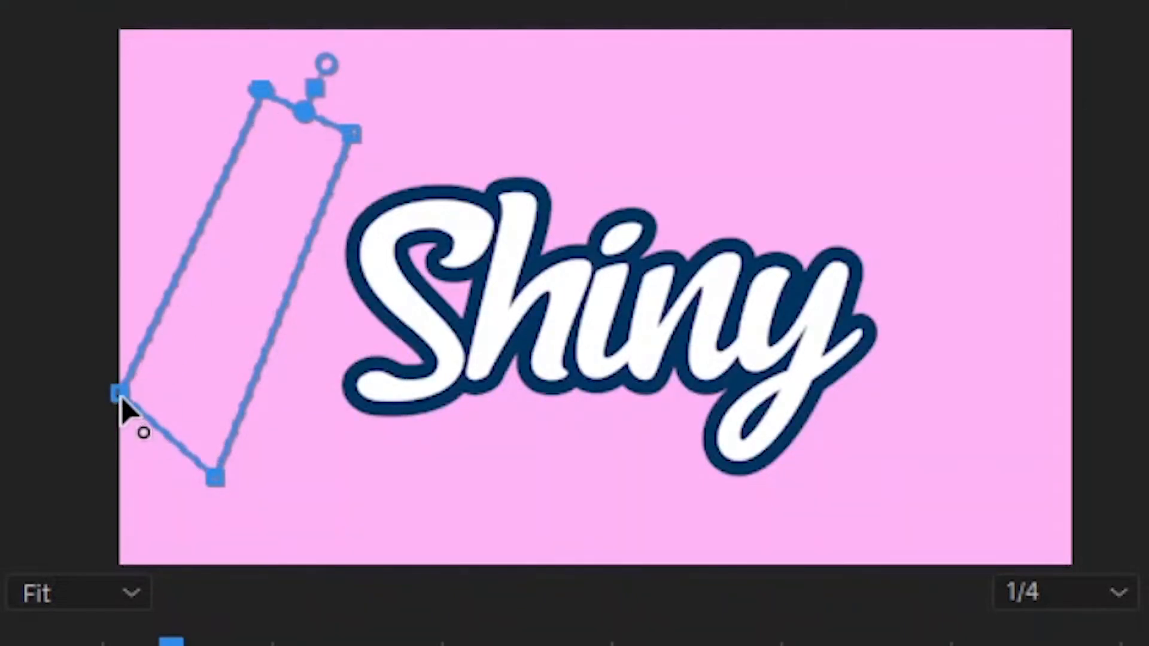
left_click_drag(121, 397, 143, 400)
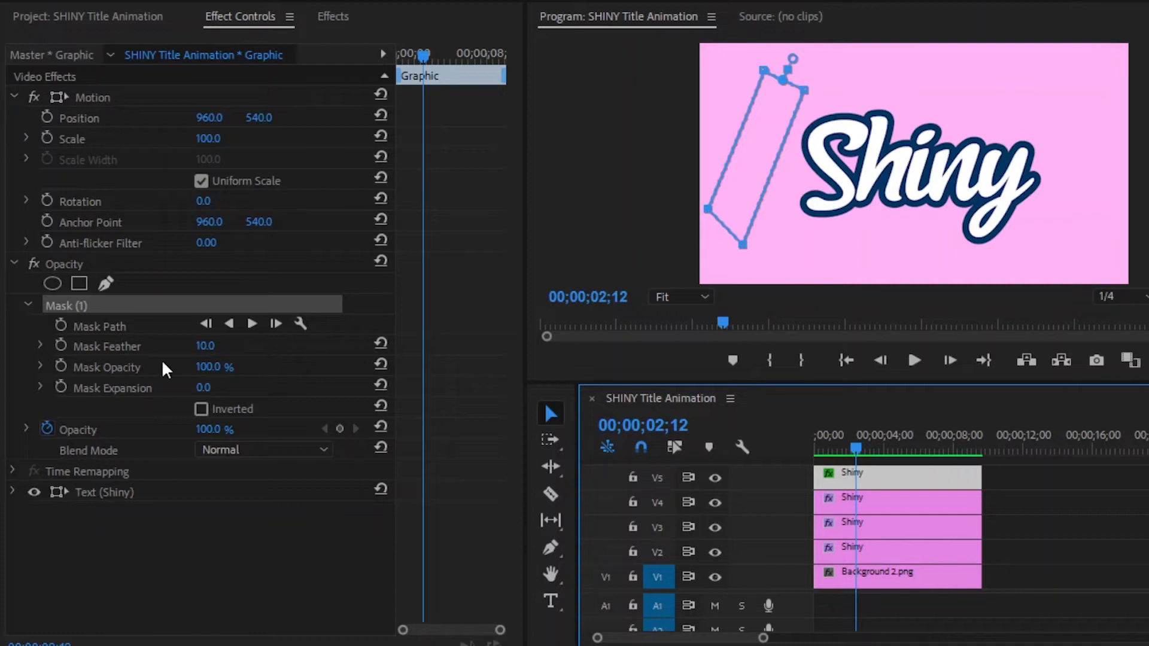
Set the opacity mask's feather to 100
left_click(123, 347)
left_click(203, 346)
type("100")
key("Return")
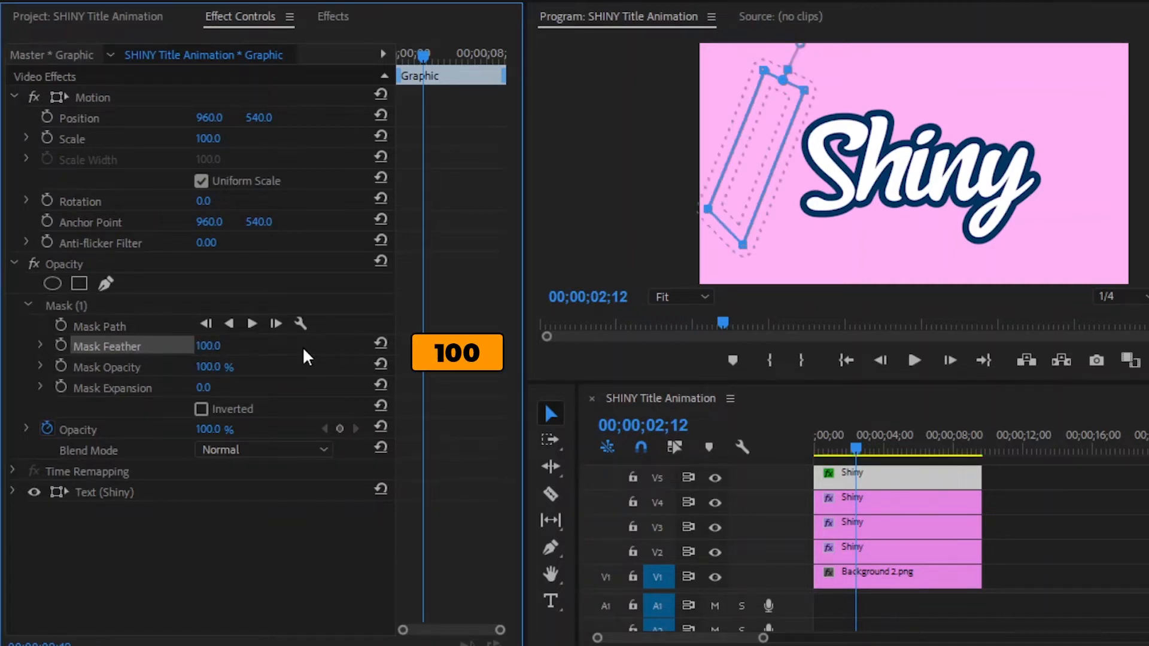
Start animating the Mask Path with a keyframe at 00;00;01;11
left_click_drag(423, 60, 412, 63)
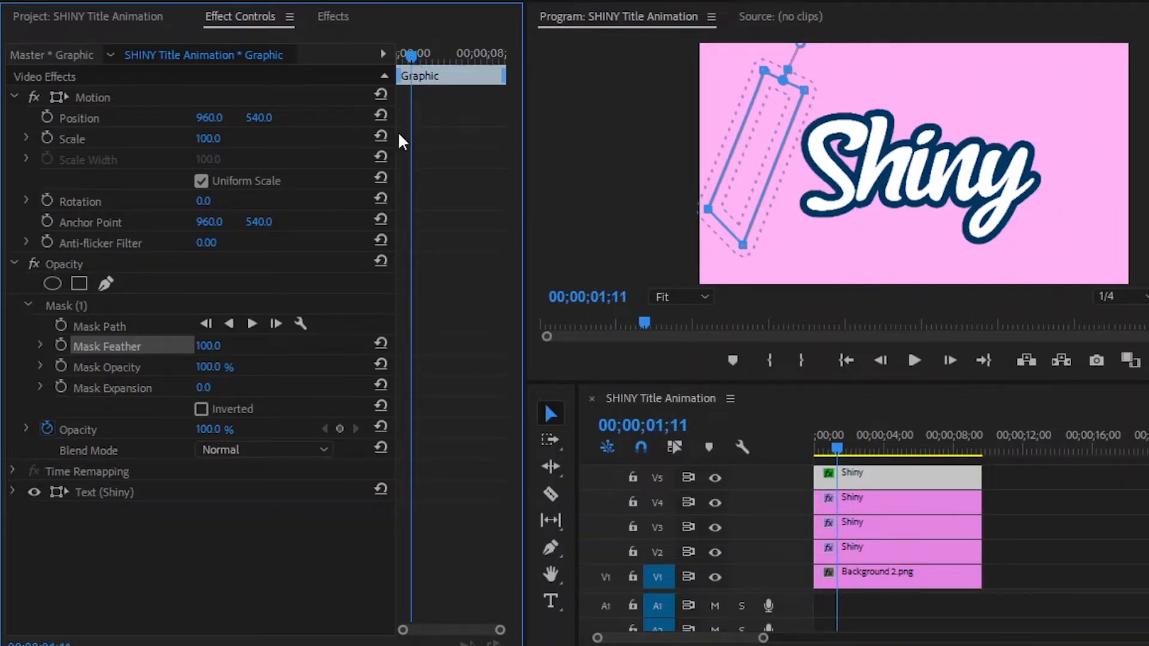
left_click(60, 326)
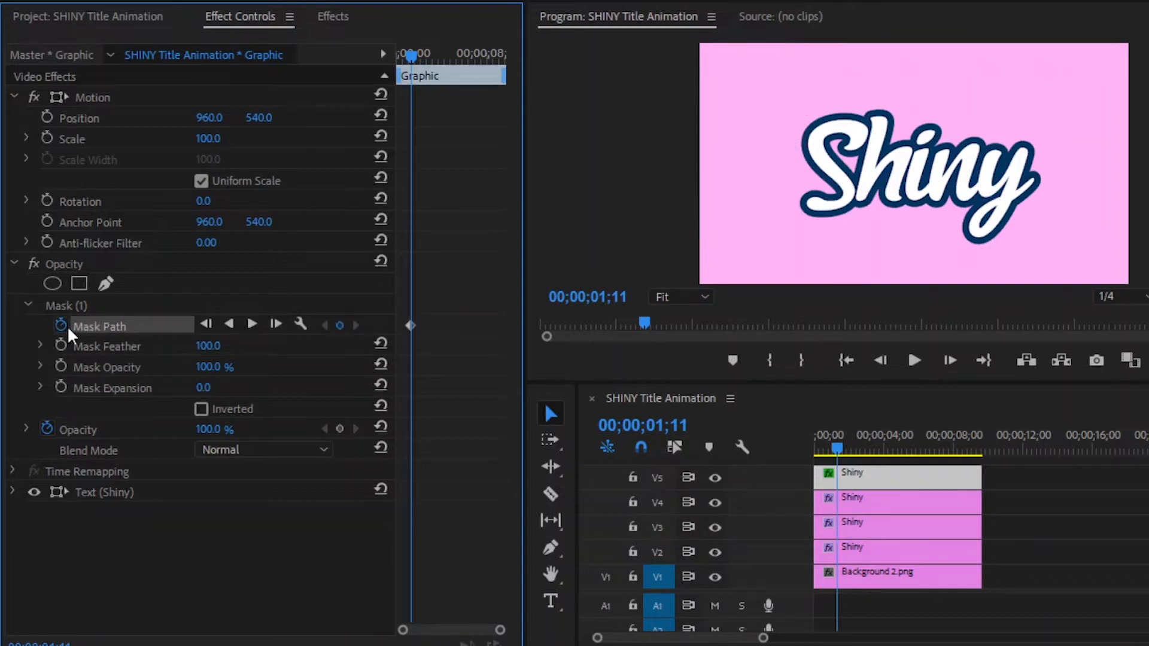
Add a Mask Path keyframe at 00;00;03;01 on the V5 title and move the mask across to just beyond the letter y
left_click_drag(411, 62, 431, 73)
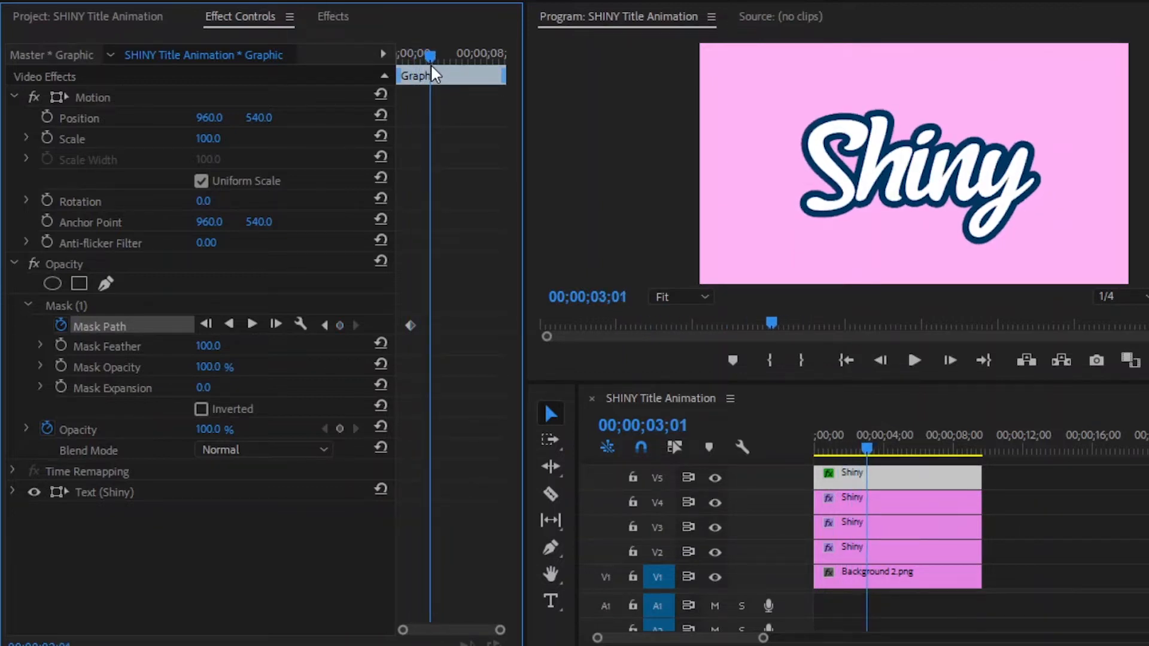
left_click(340, 326)
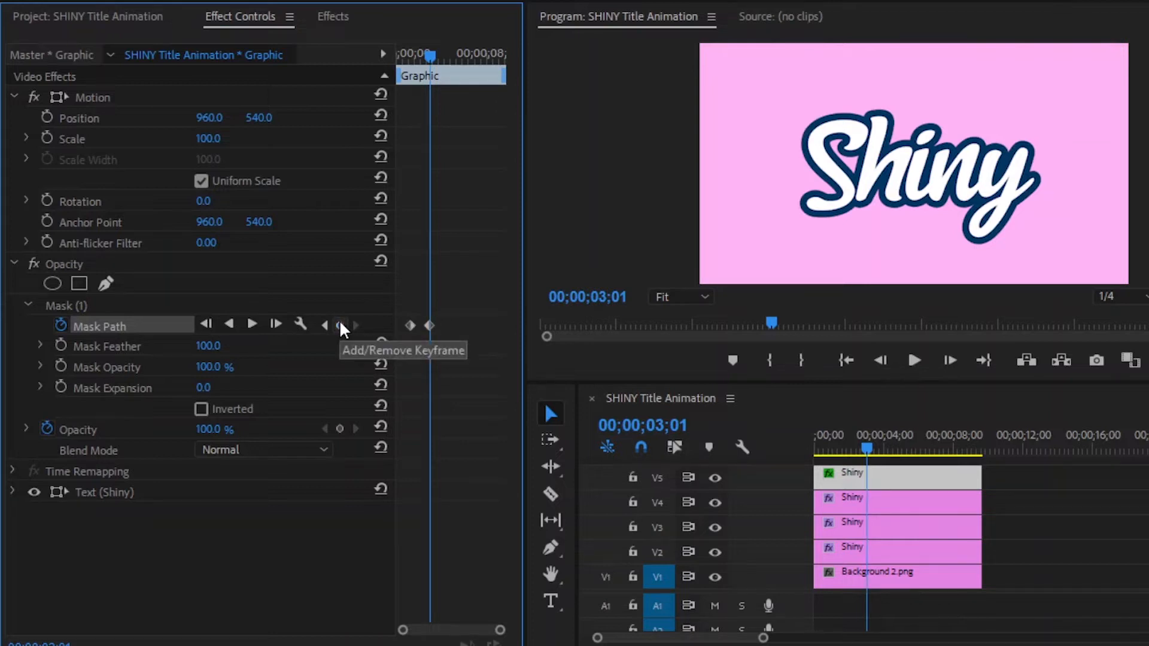
left_click(110, 308)
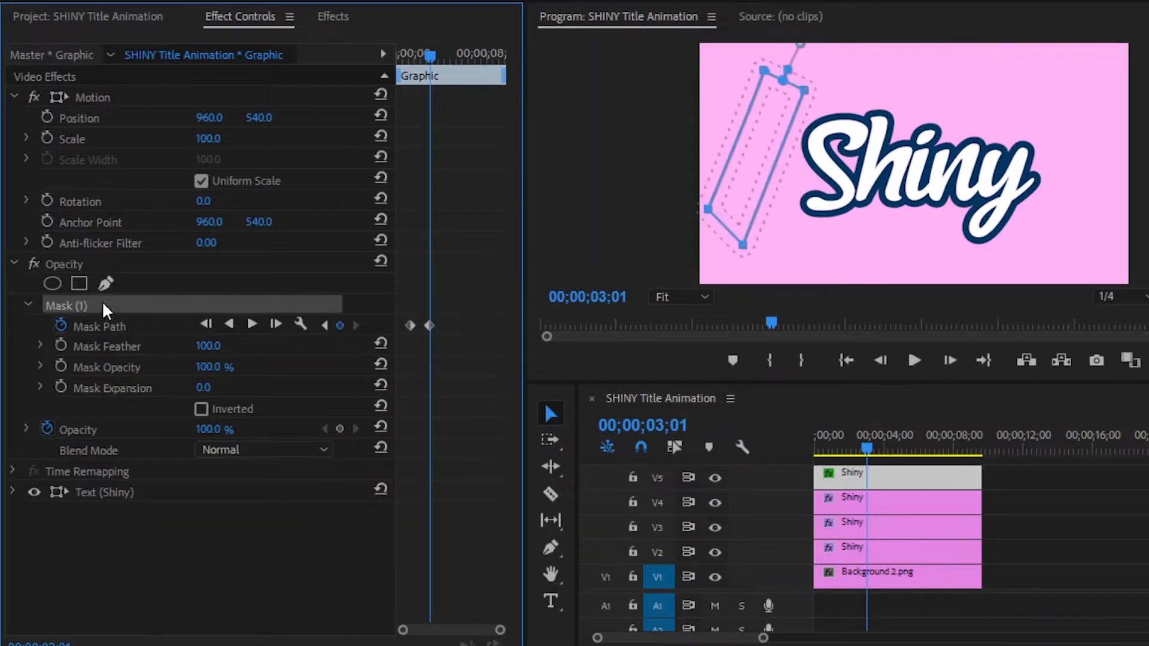
left_click_drag(725, 170, 1085, 191)
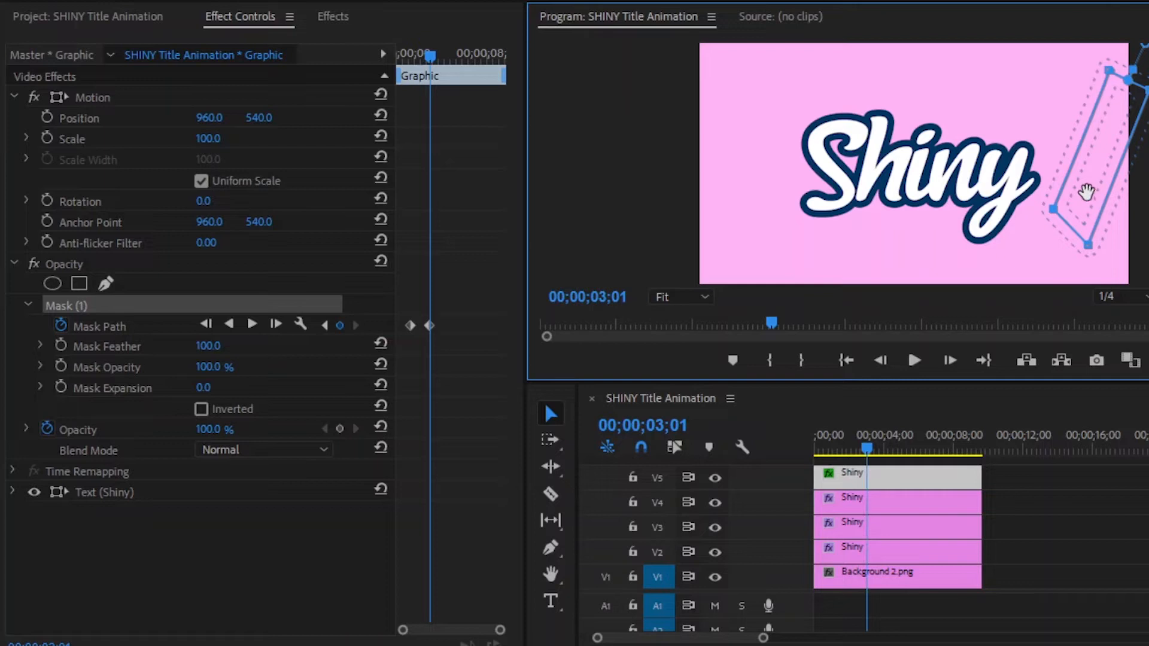
Set the blend mode of the Shiny title on track V4 to Hard Light
left_click(895, 508)
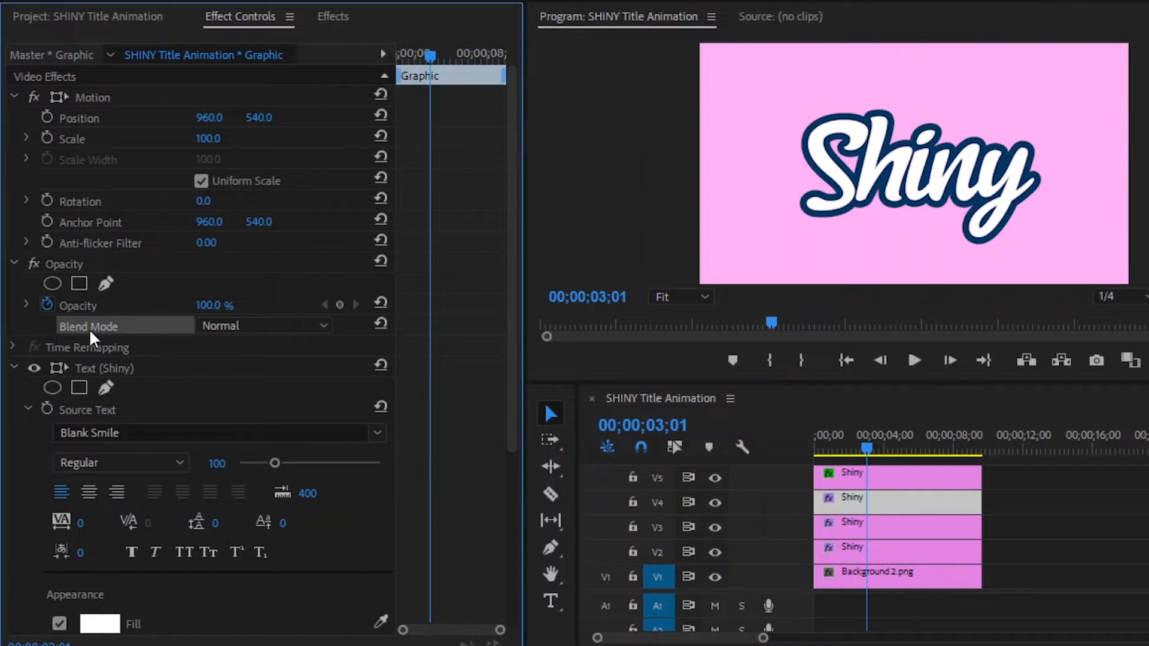
left_click(270, 330)
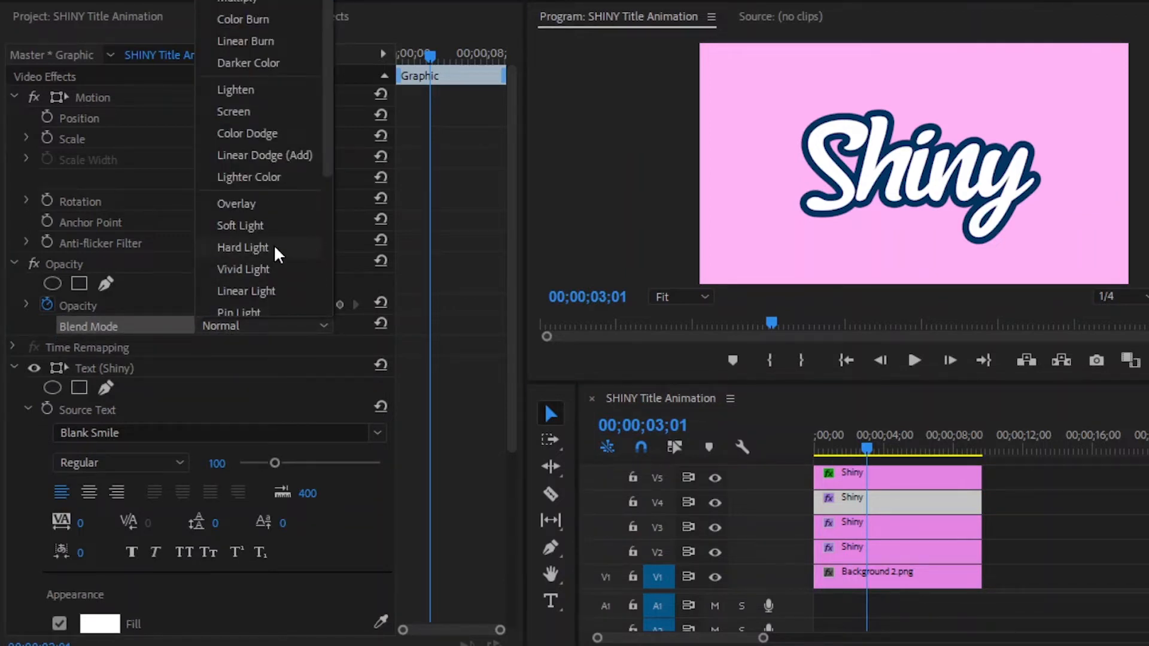
left_click(243, 247)
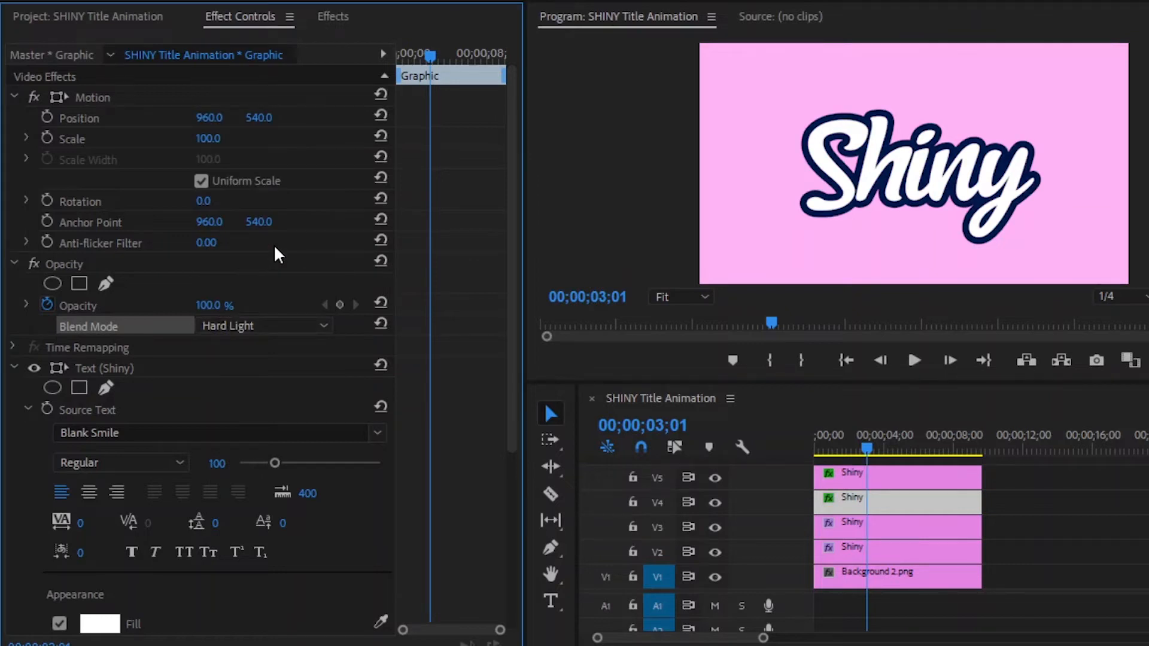
Find the Drop Shadow effect and apply it three times to the Shiny title on track V2
left_click(859, 555)
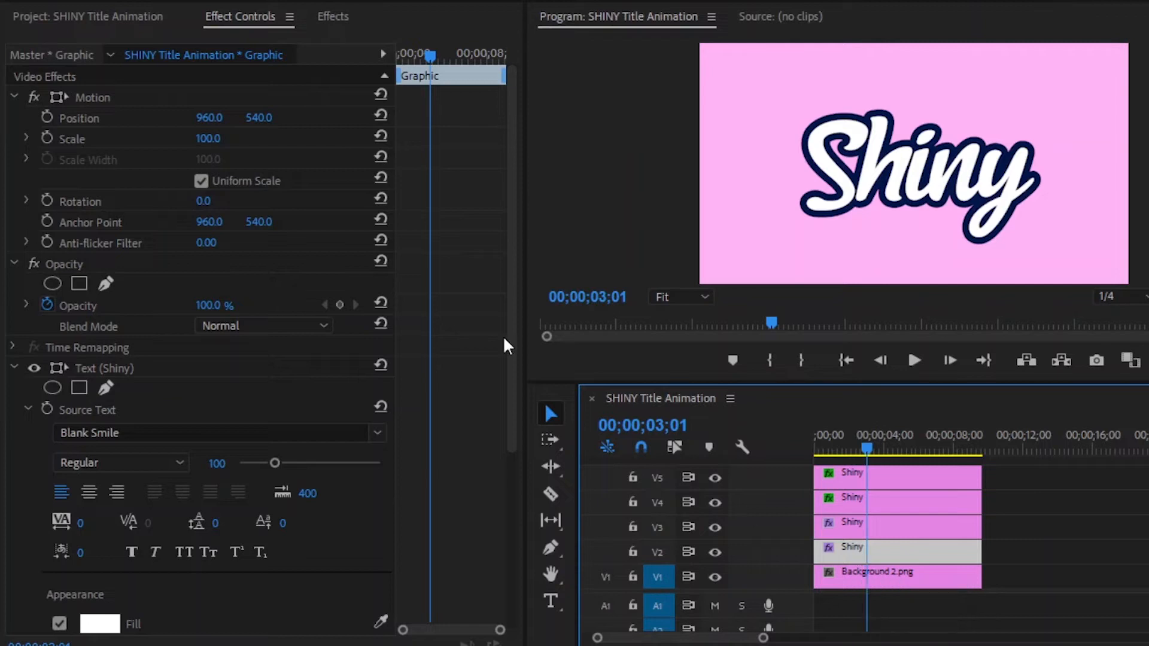
left_click(333, 25)
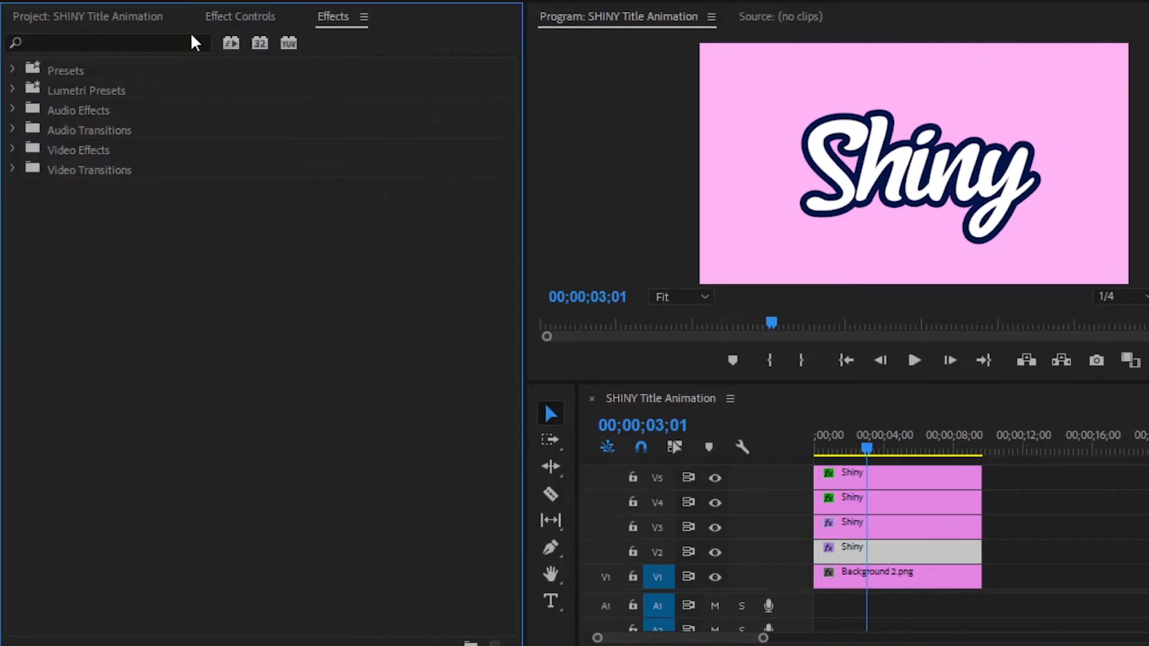
left_click(175, 43)
type("DROP")
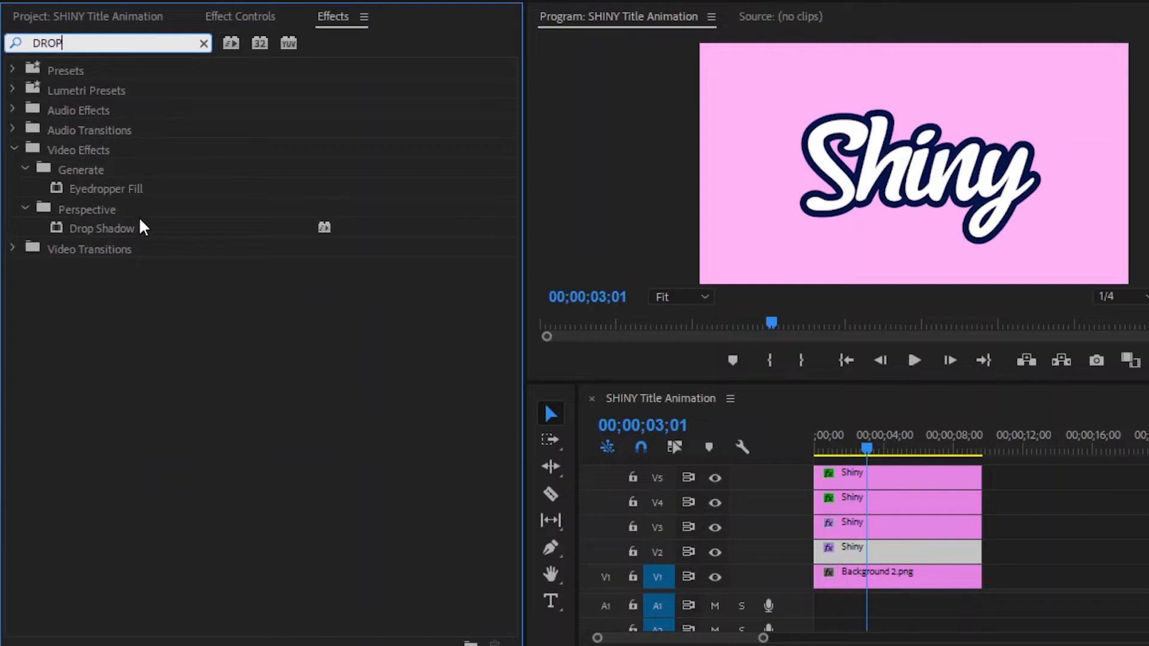
left_click_drag(97, 230, 835, 553)
left_click_drag(109, 232, 862, 553)
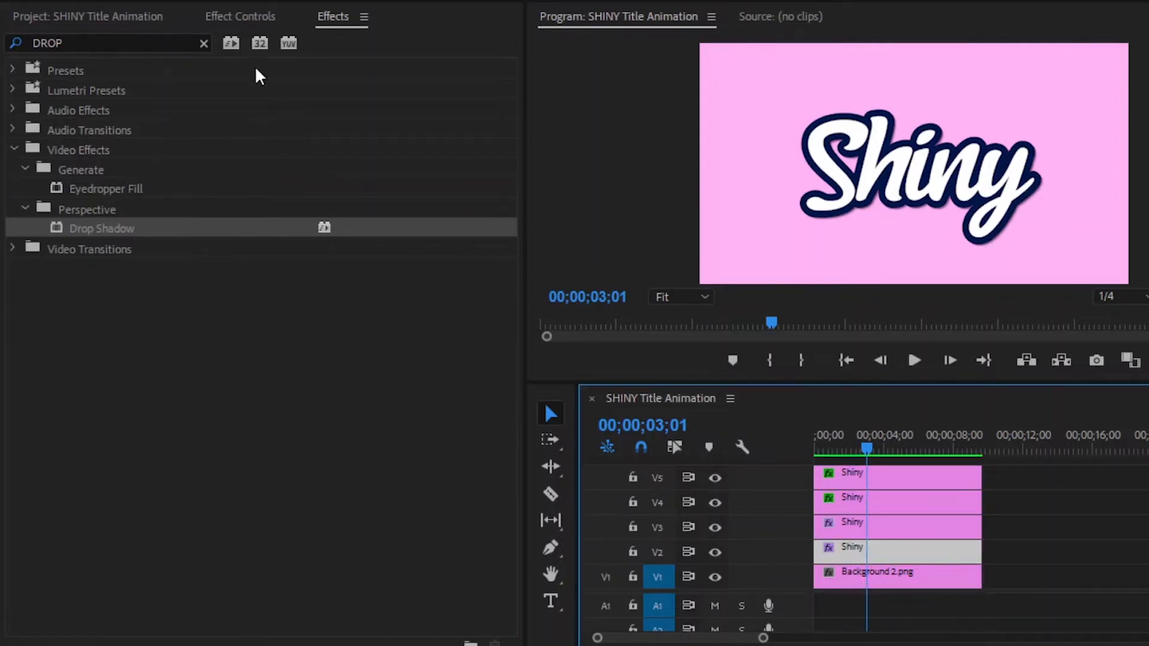
Set the shadow colour of the V2 title's first Drop Shadow to CC90C4
left_click(237, 21)
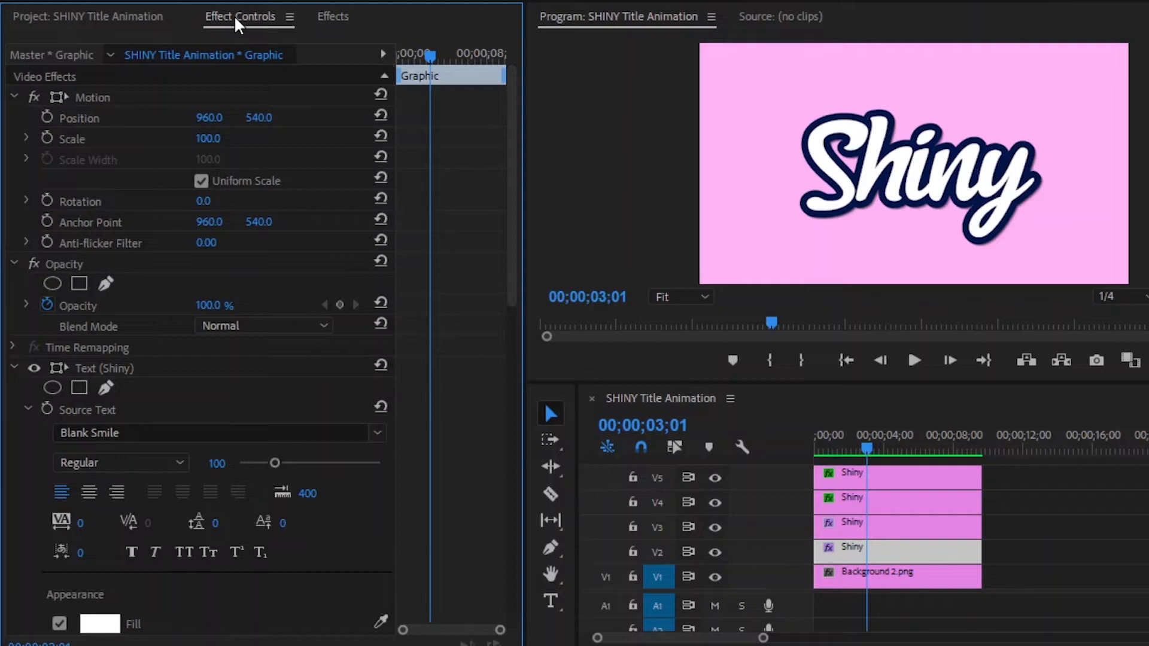
left_click(14, 368)
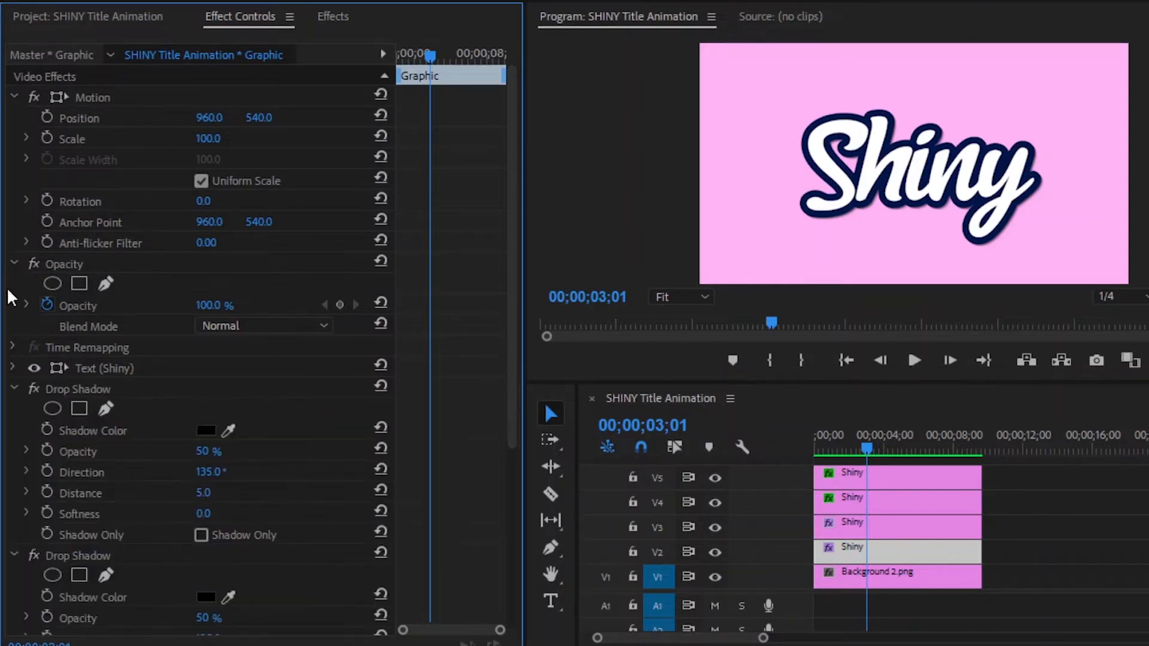
left_click(15, 264)
left_click(15, 97)
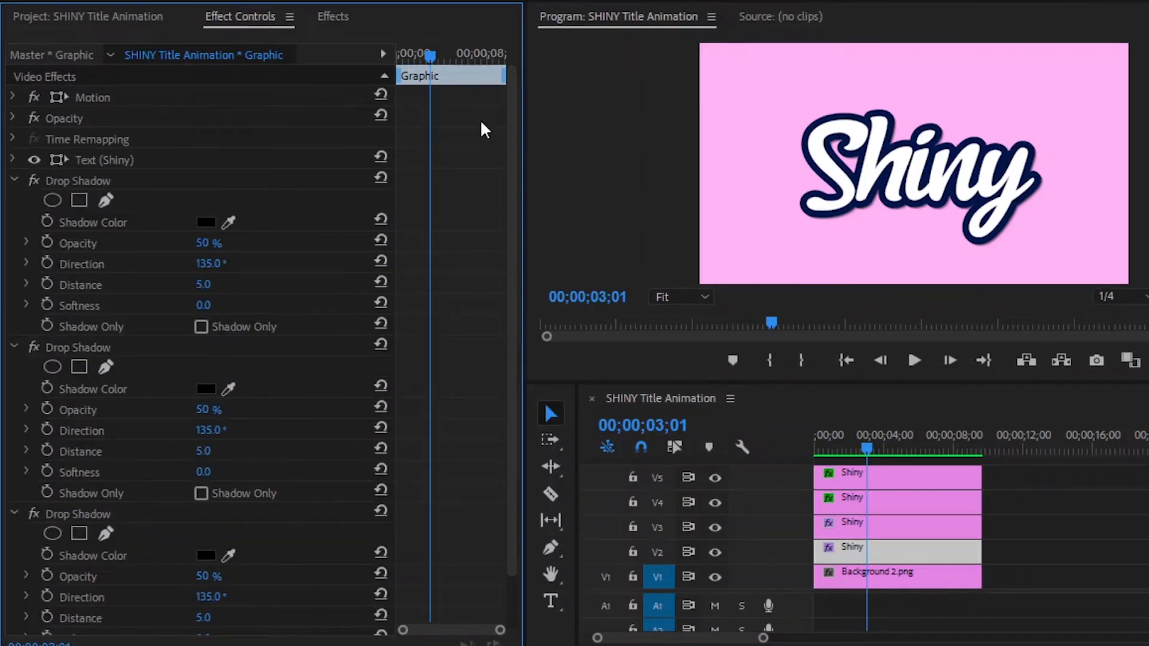
left_click(202, 224)
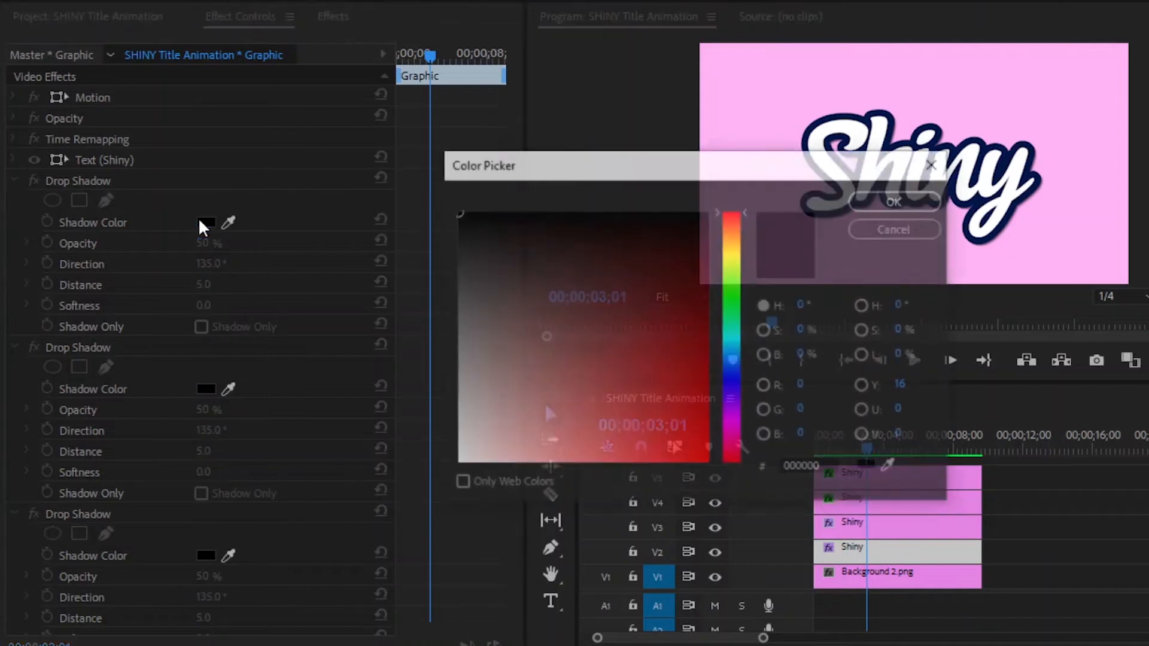
left_click(835, 469)
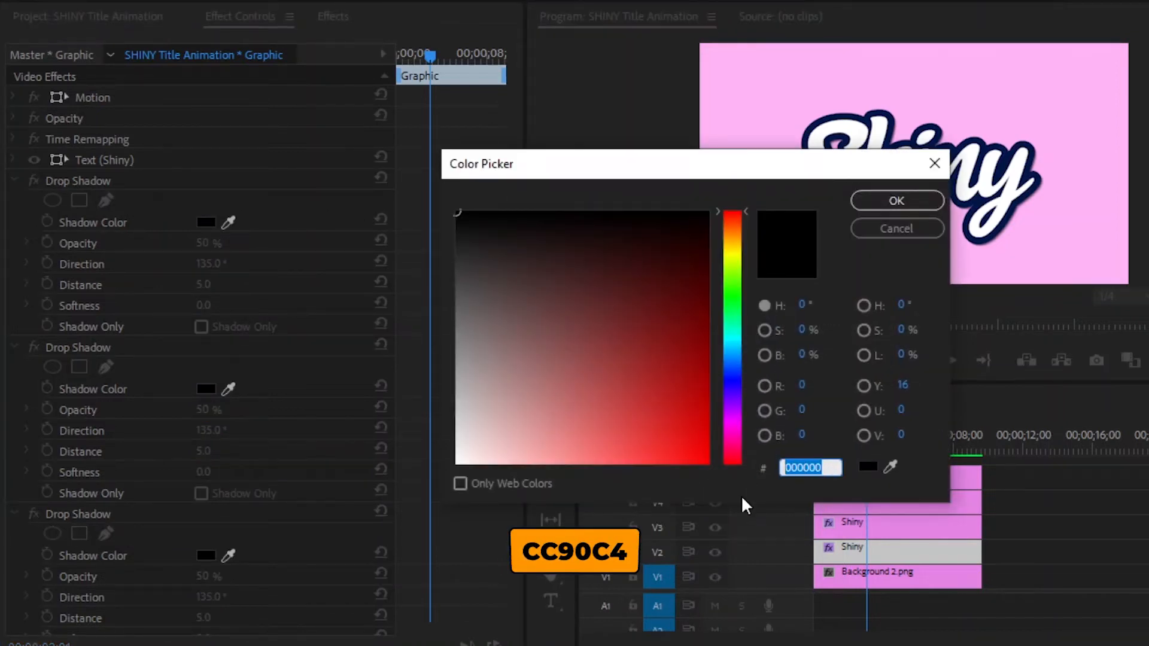
type("CC90")
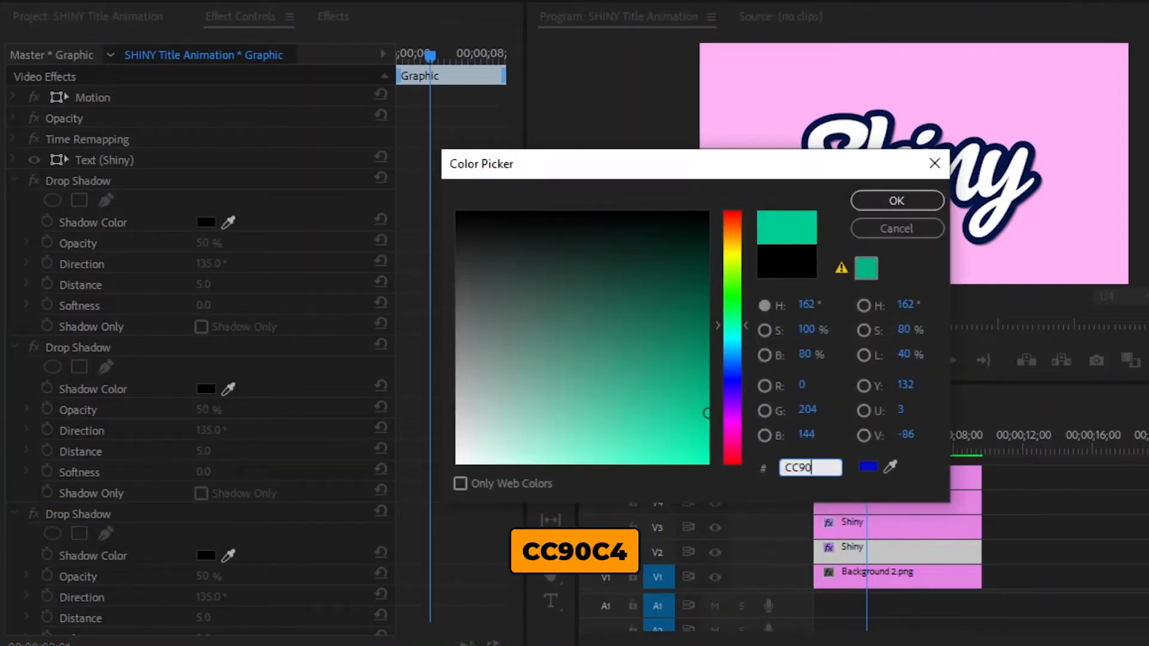
type("C4")
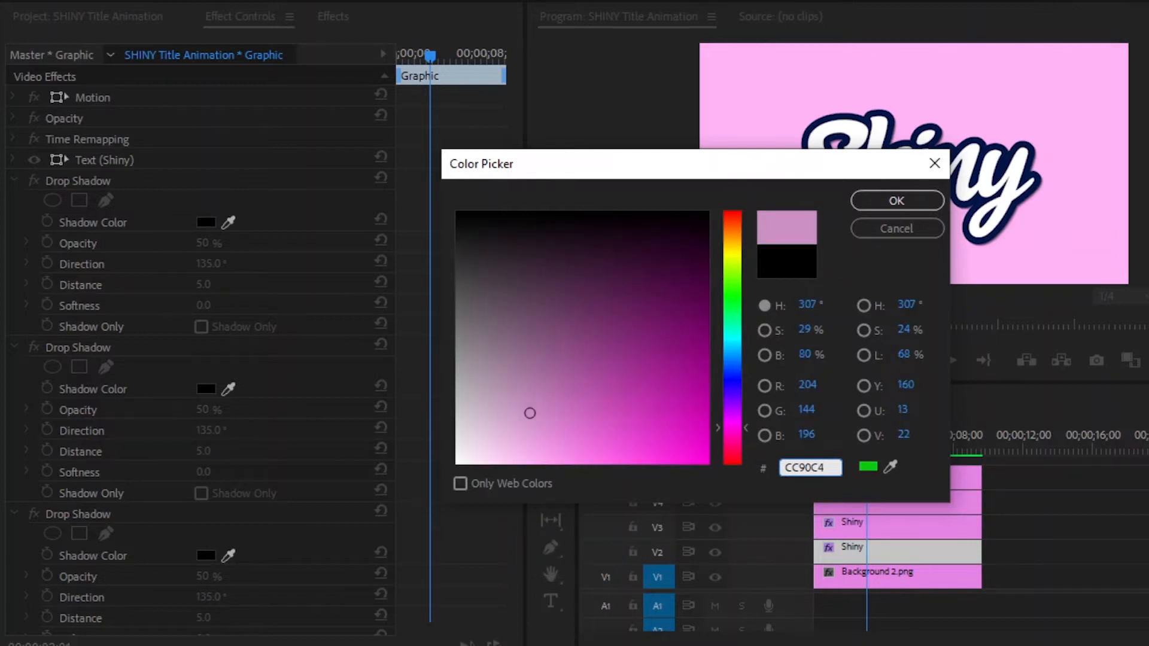
left_click(884, 201)
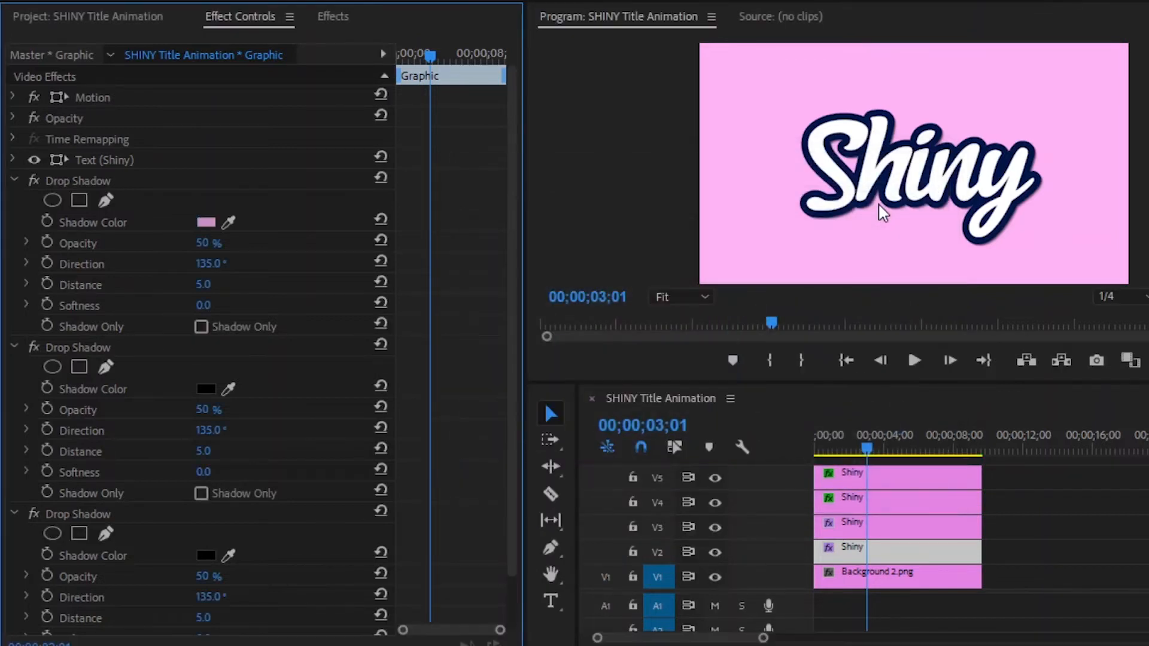
Sample the first Drop Shadow's pink colour for the shadow colours of the second and third Drop Shadows
left_click(228, 389)
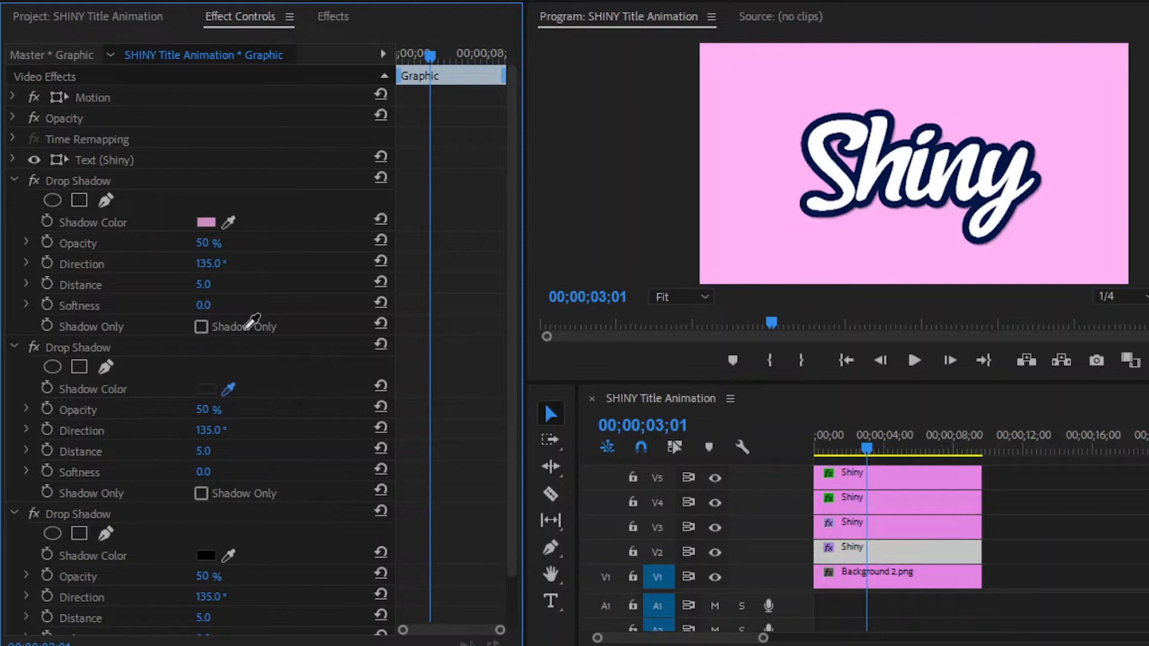
left_click(217, 215)
left_click(228, 555)
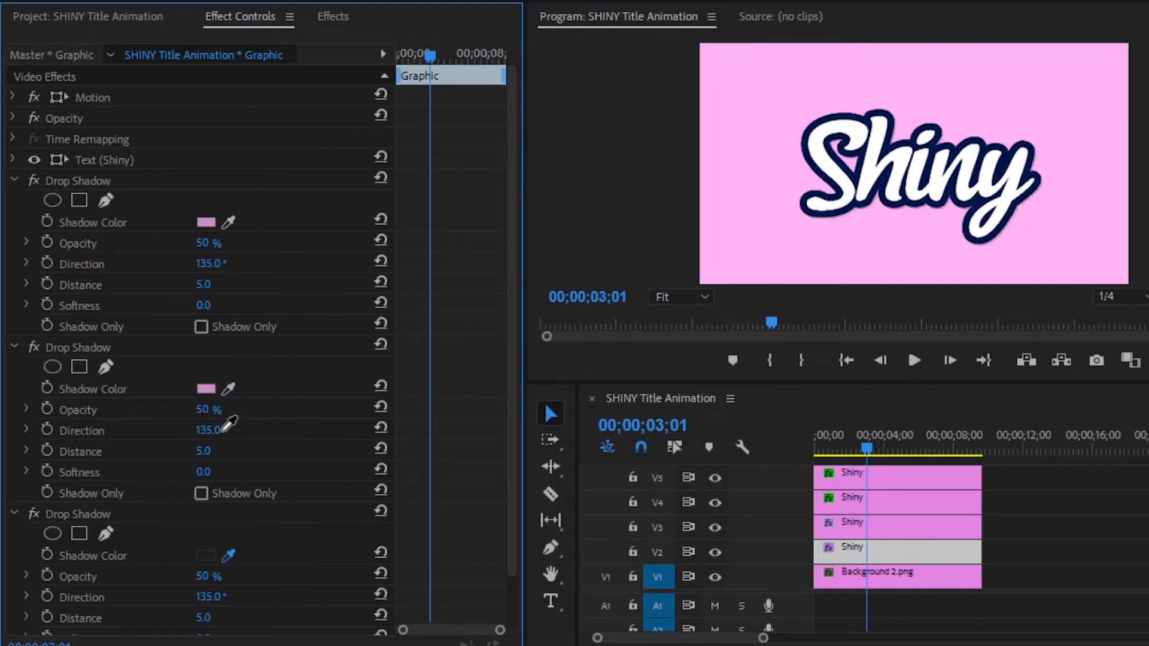
left_click(211, 387)
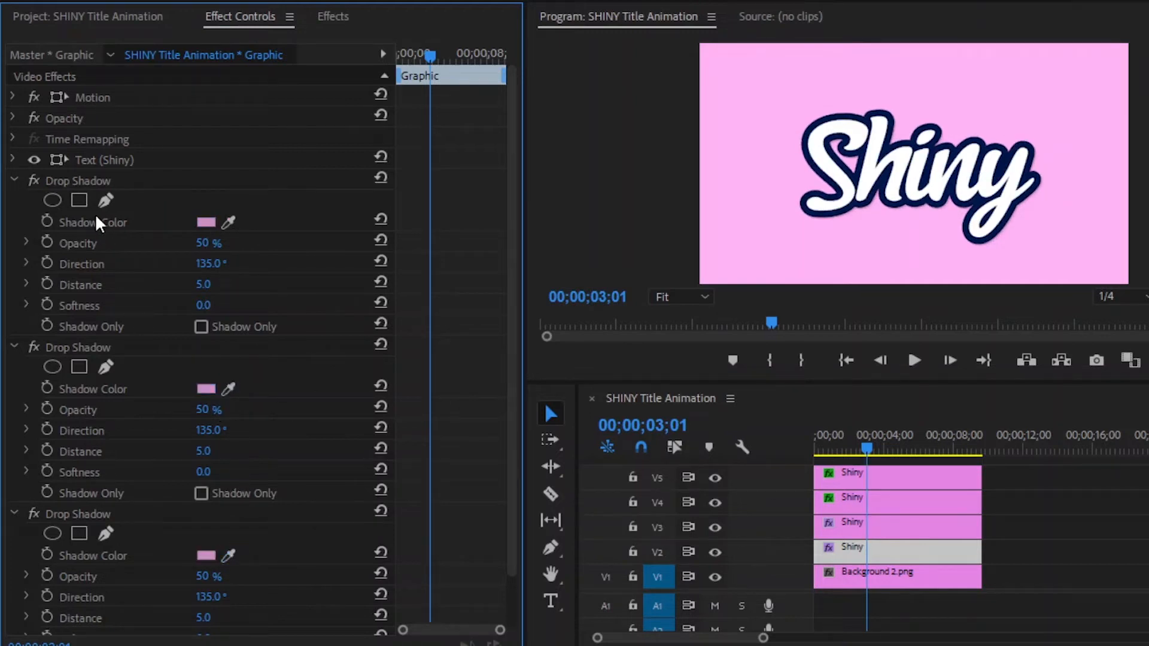
Set the first Drop Shadow's opacity to 100 % and its distance to 2
left_click(206, 244)
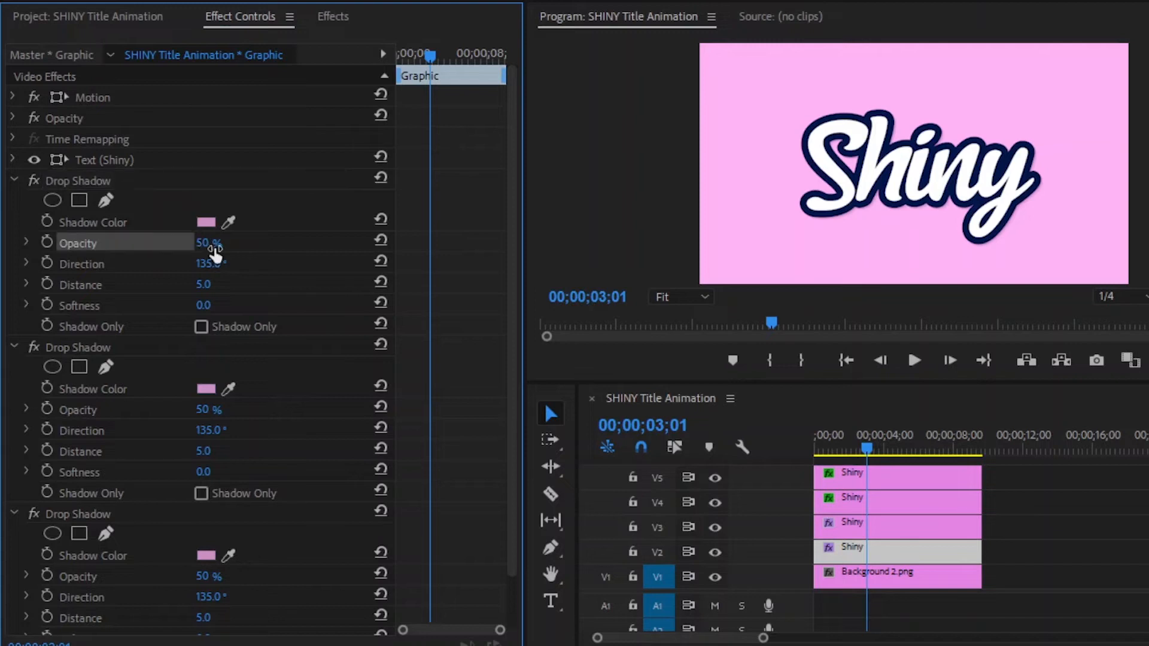
type("100")
key("Return")
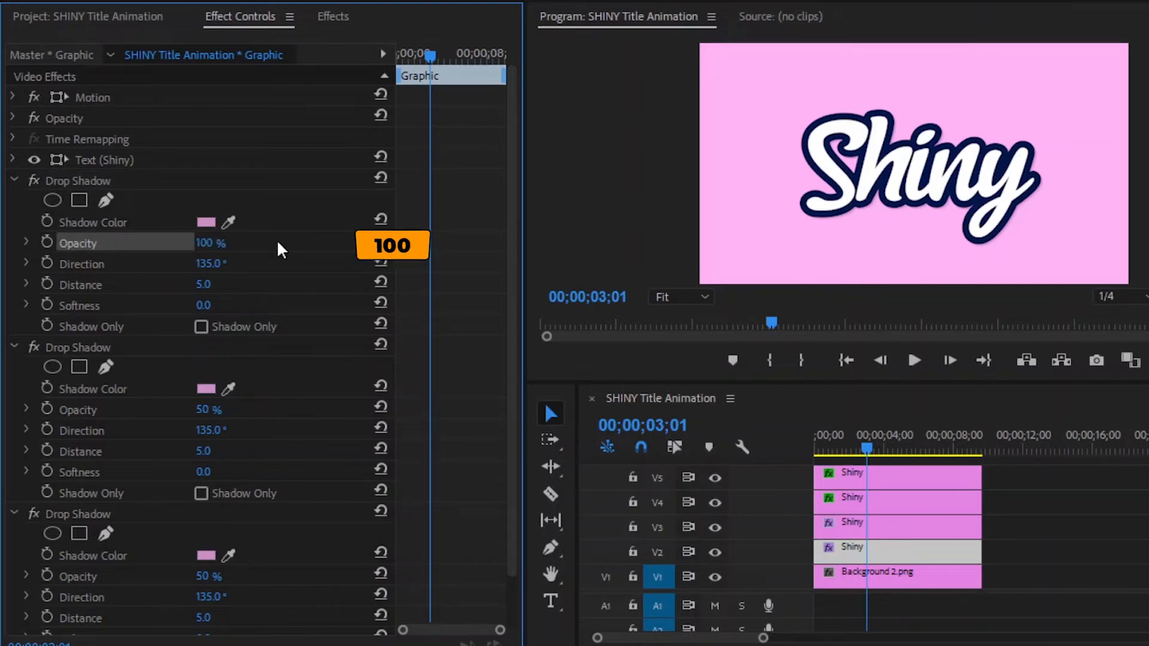
left_click(209, 284)
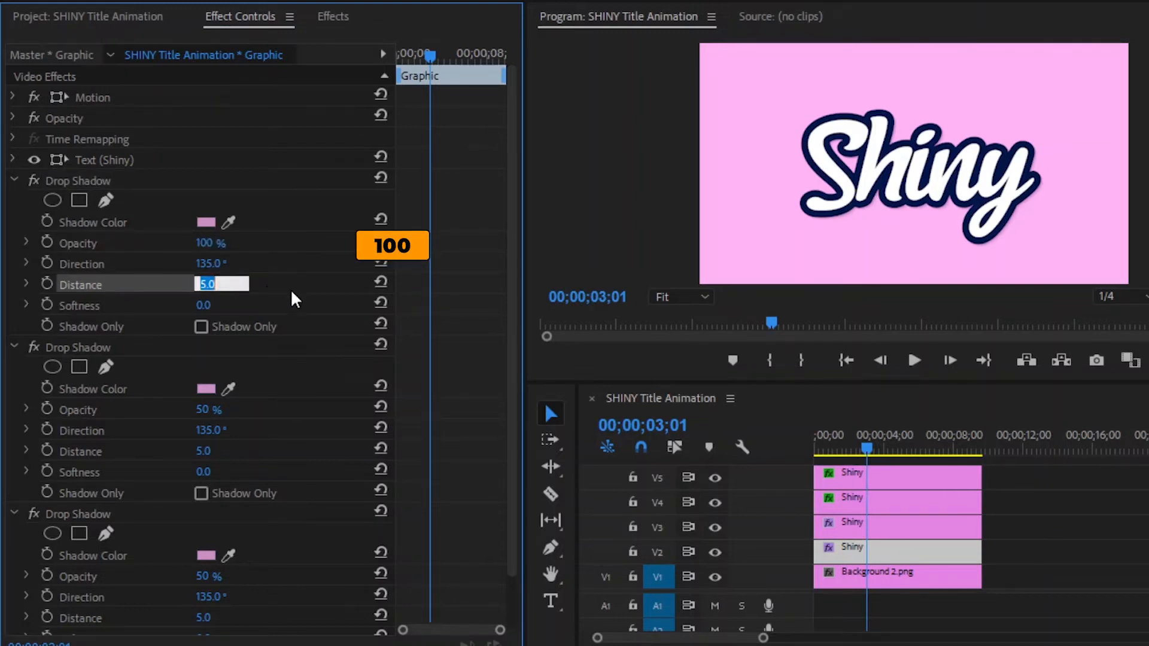
type("2")
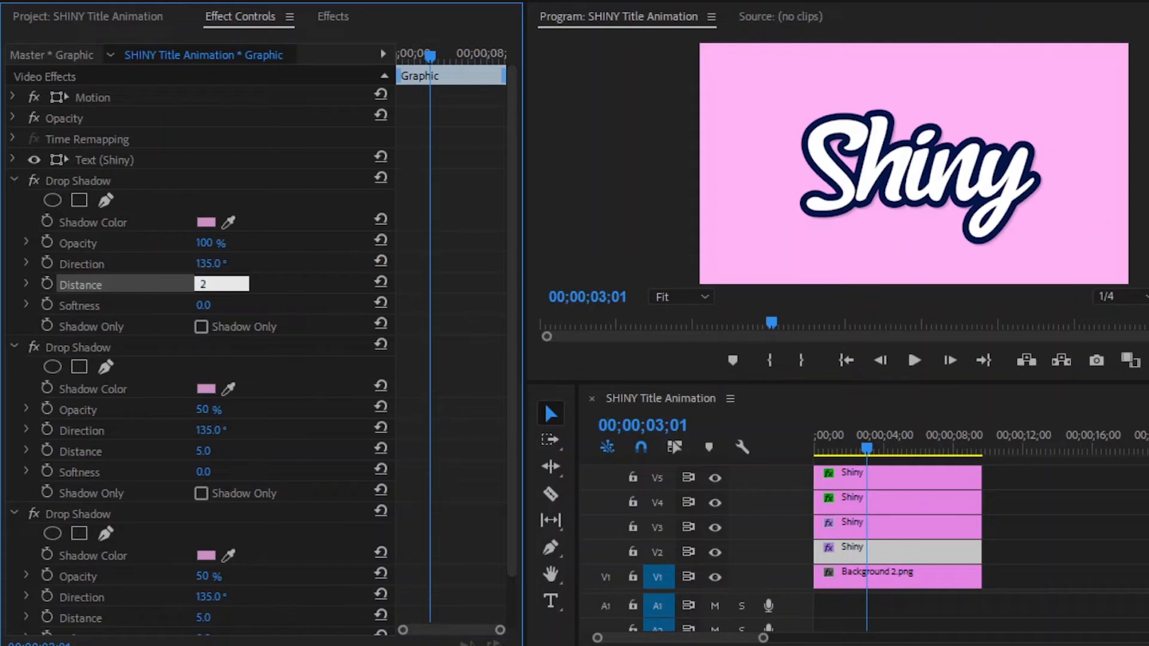
key("Return")
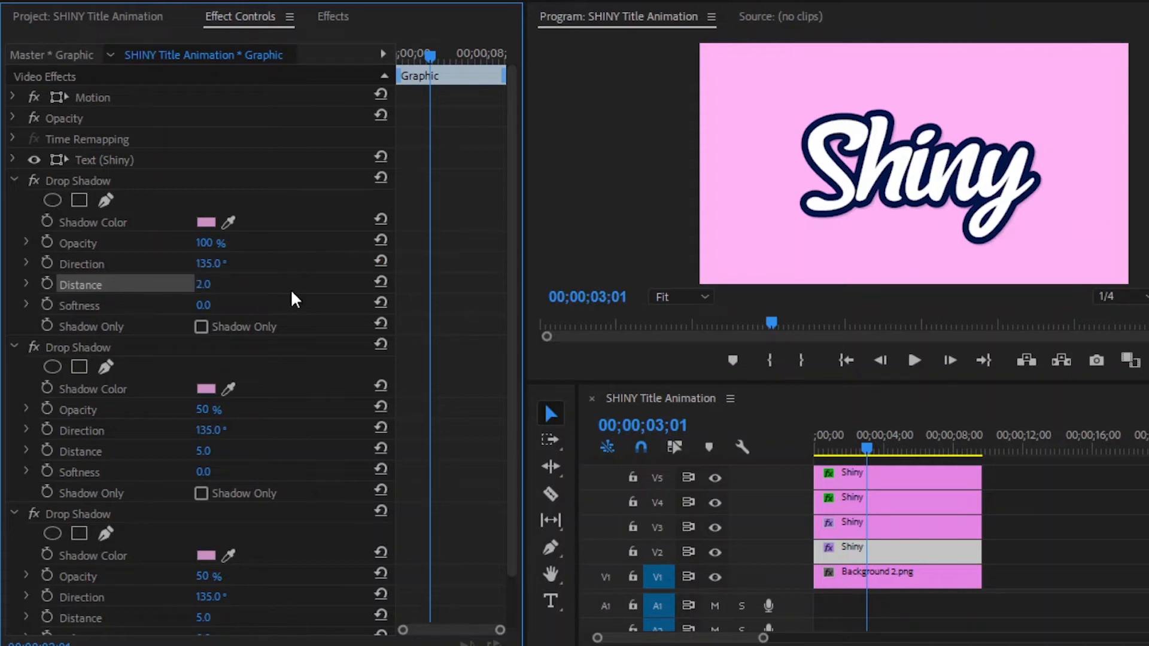
Set the second Drop Shadow's opacity to 100 % and its distance to 4
left_click(109, 347)
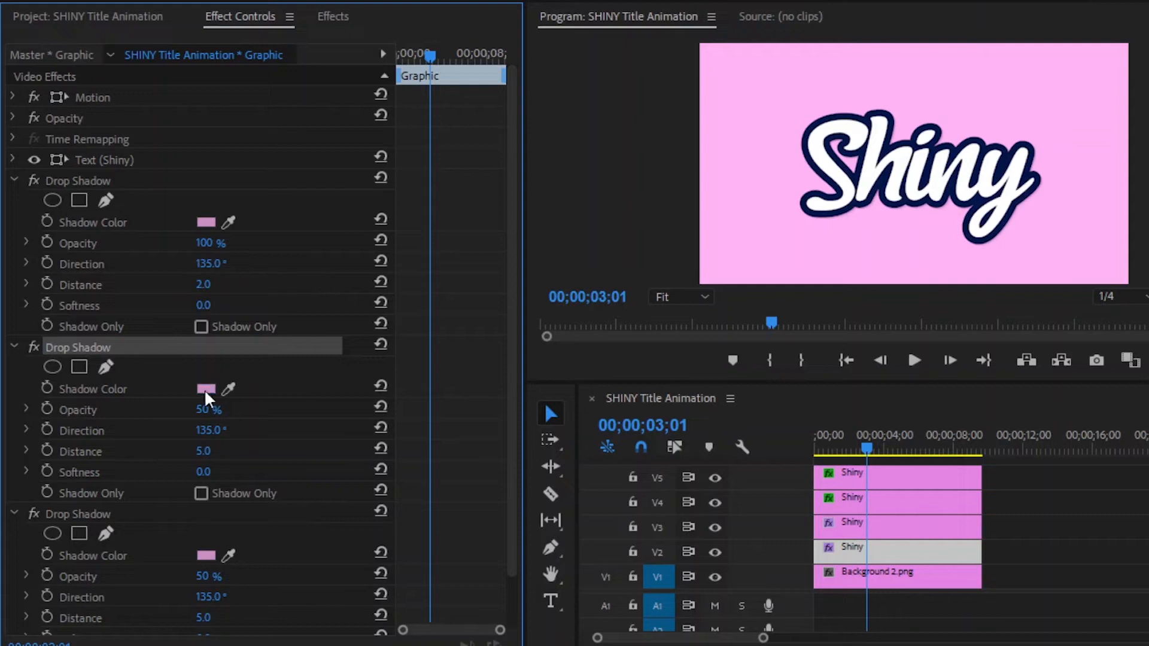
left_click(204, 409)
type("100")
left_click(293, 405)
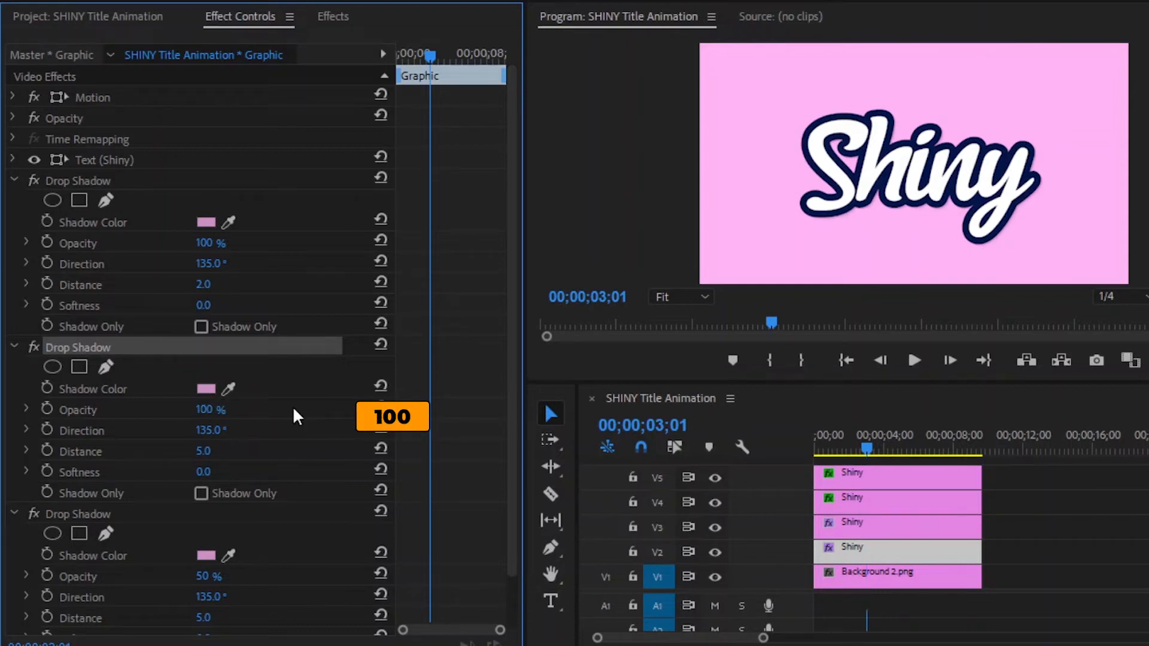
left_click(203, 450)
type("4")
left_click(324, 464)
Set the third Drop Shadow's opacity to 100 % and its distance to 8
scroll(325, 464, "down", 3)
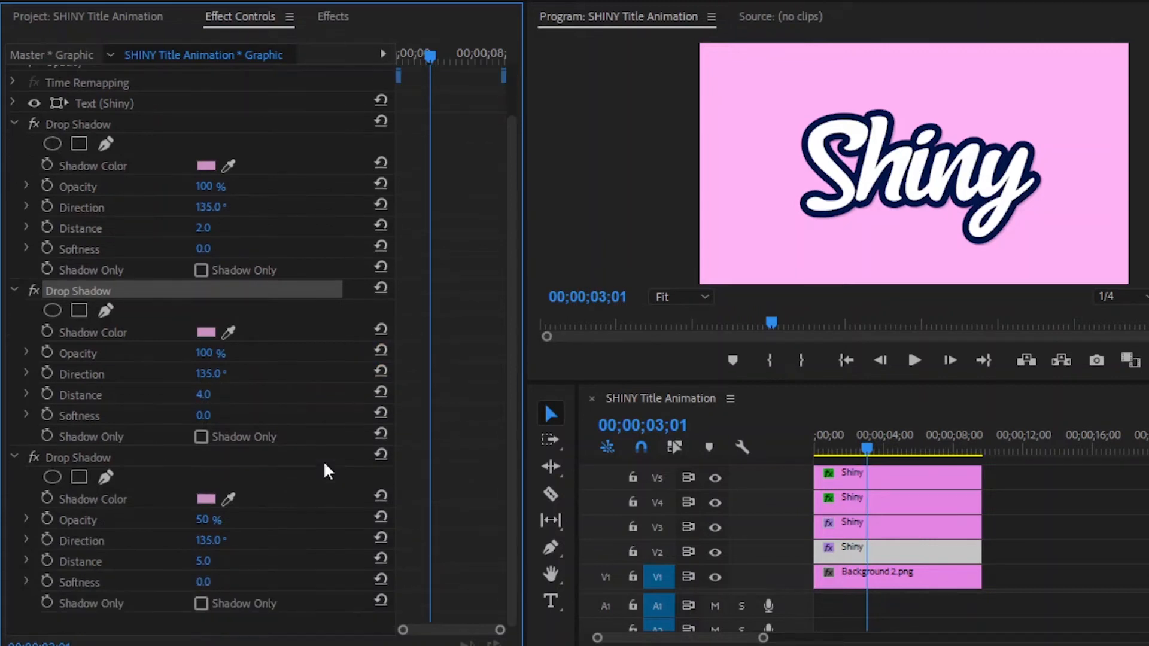
left_click(205, 520)
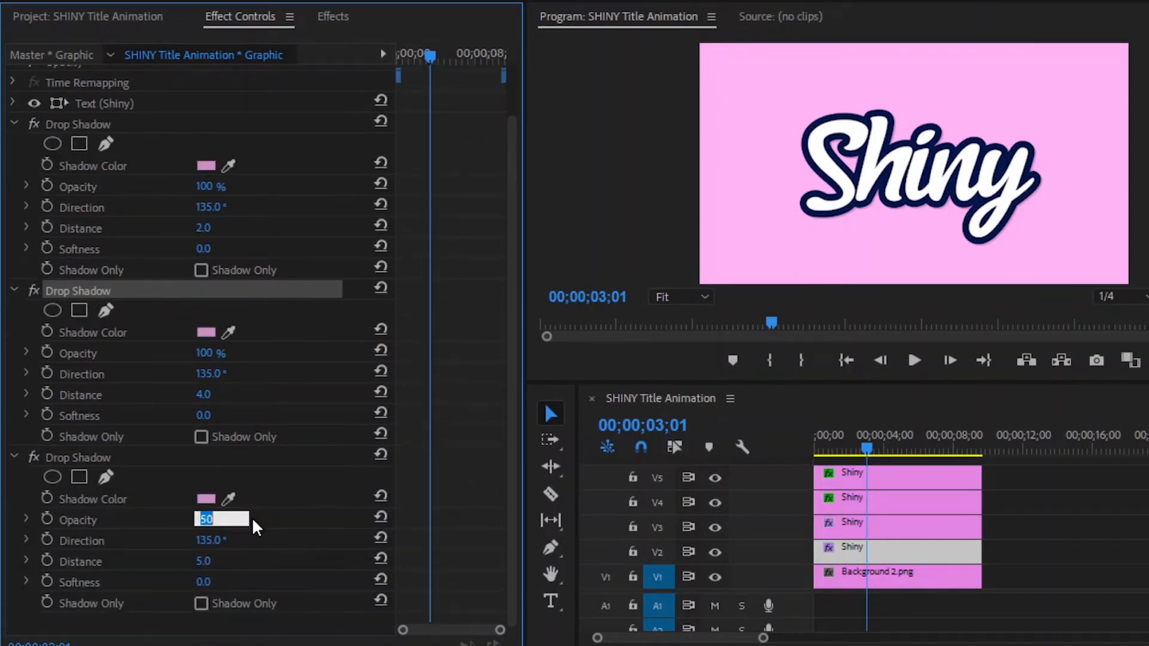
type("100")
key("Return")
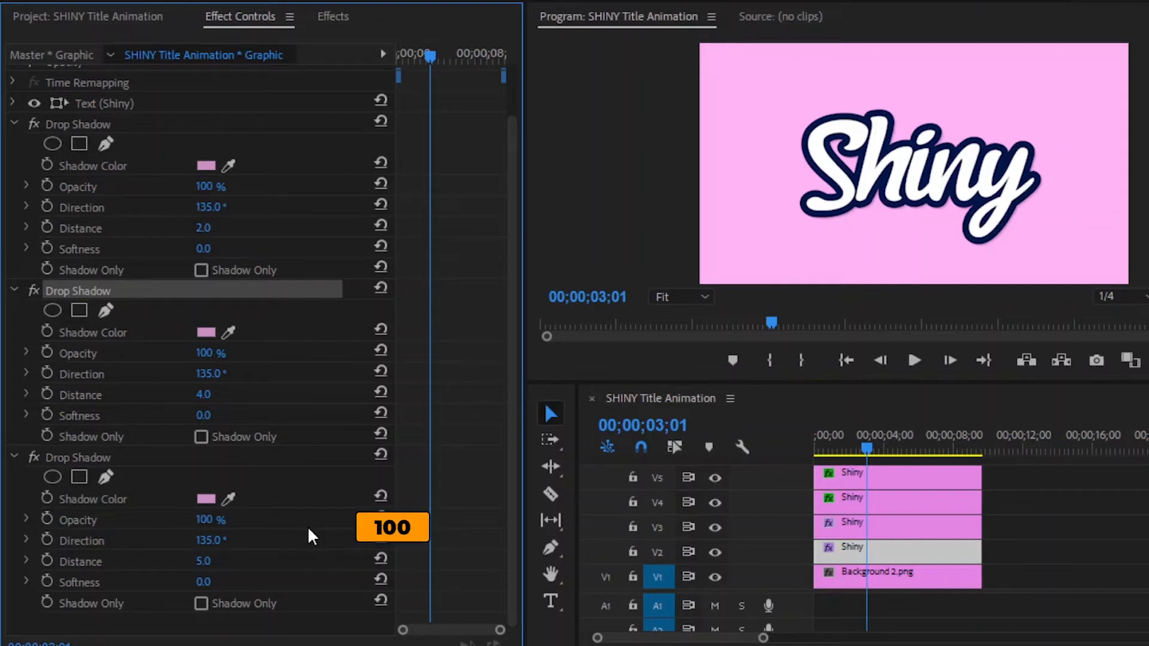
left_click(203, 560)
type("8")
key("Return")
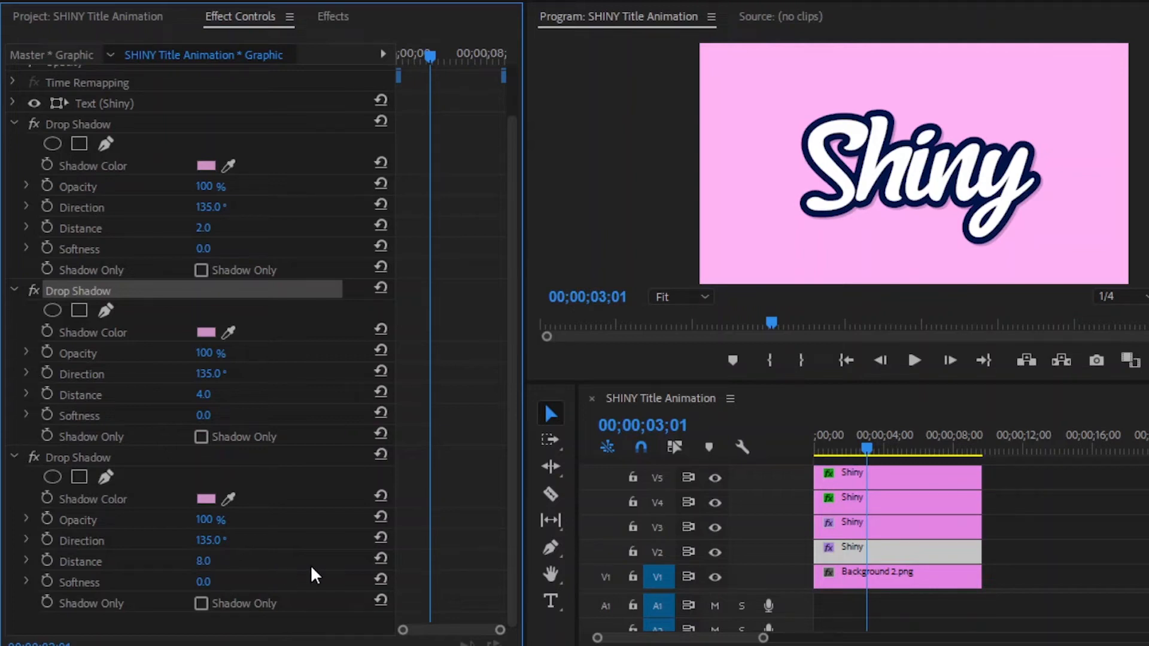
Nest the four stacked Shiny title clips on V2 to V5 into a sequence named "Title"
left_click(1020, 482)
left_click_drag(1032, 471, 856, 546)
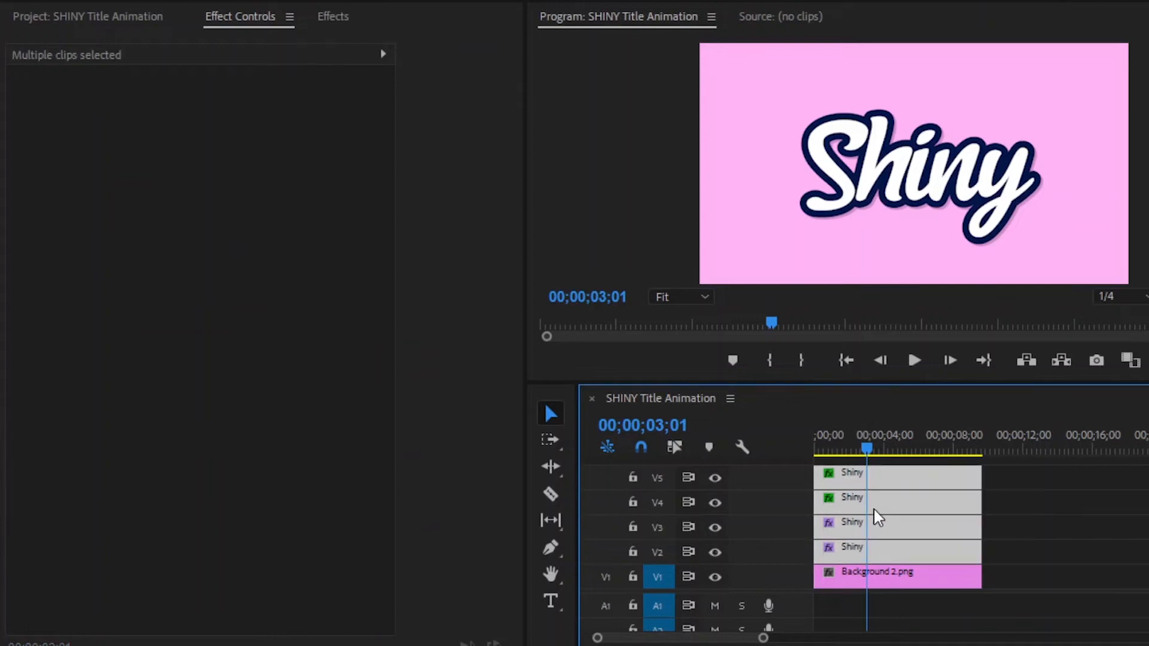
right_click(883, 481)
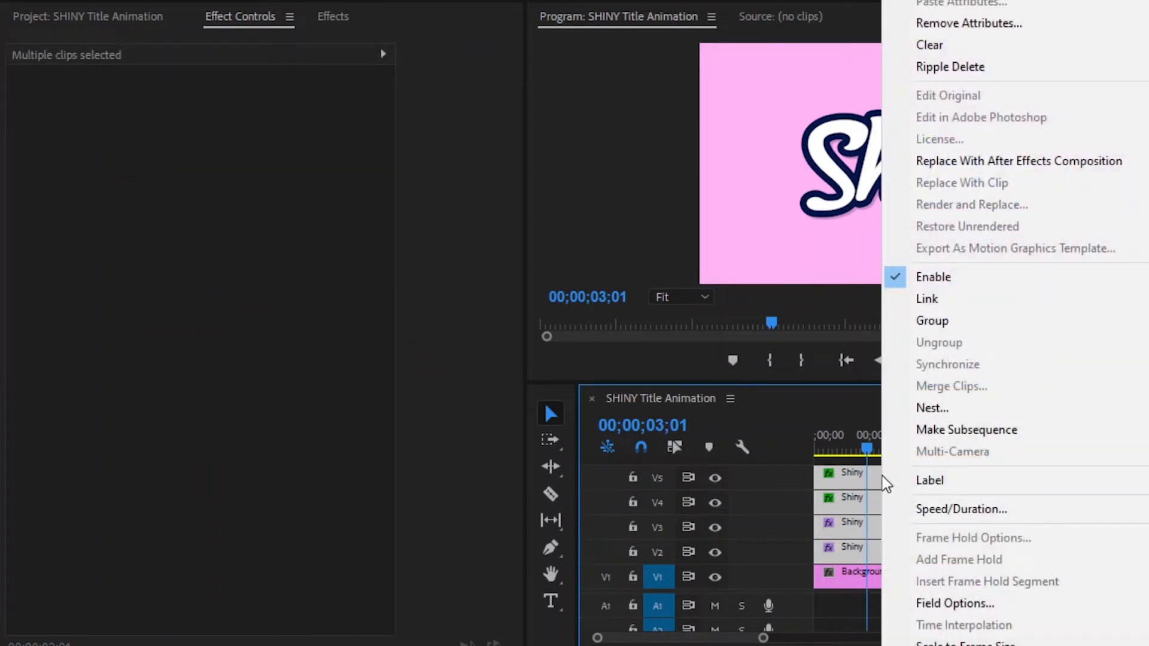
left_click(903, 408)
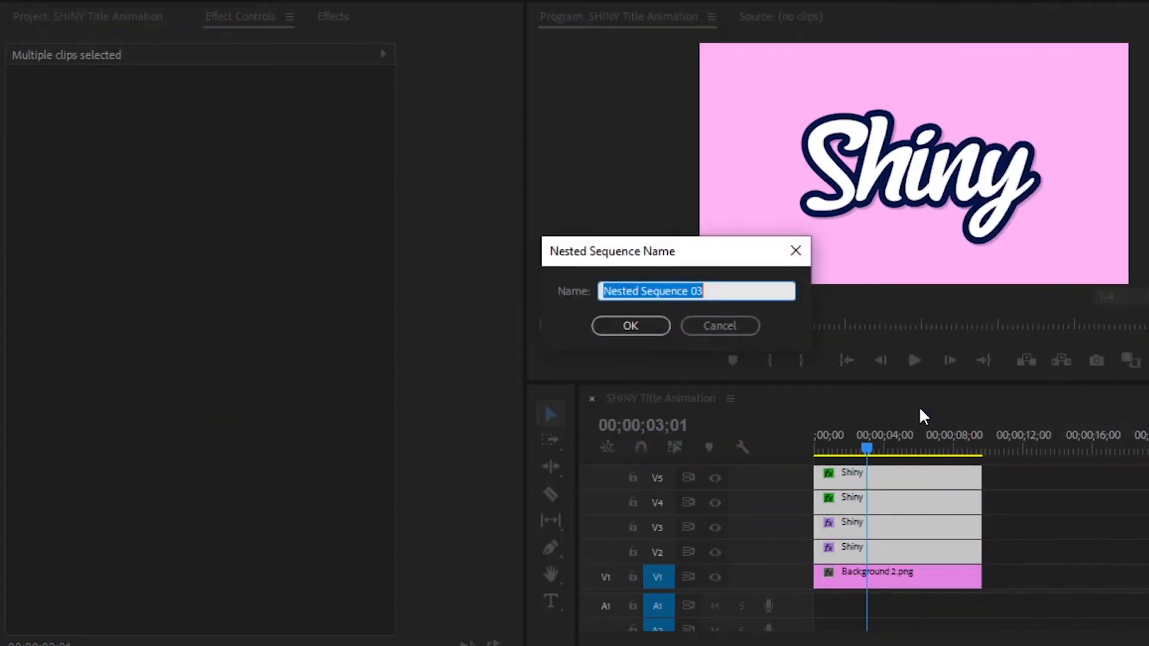
type("Title")
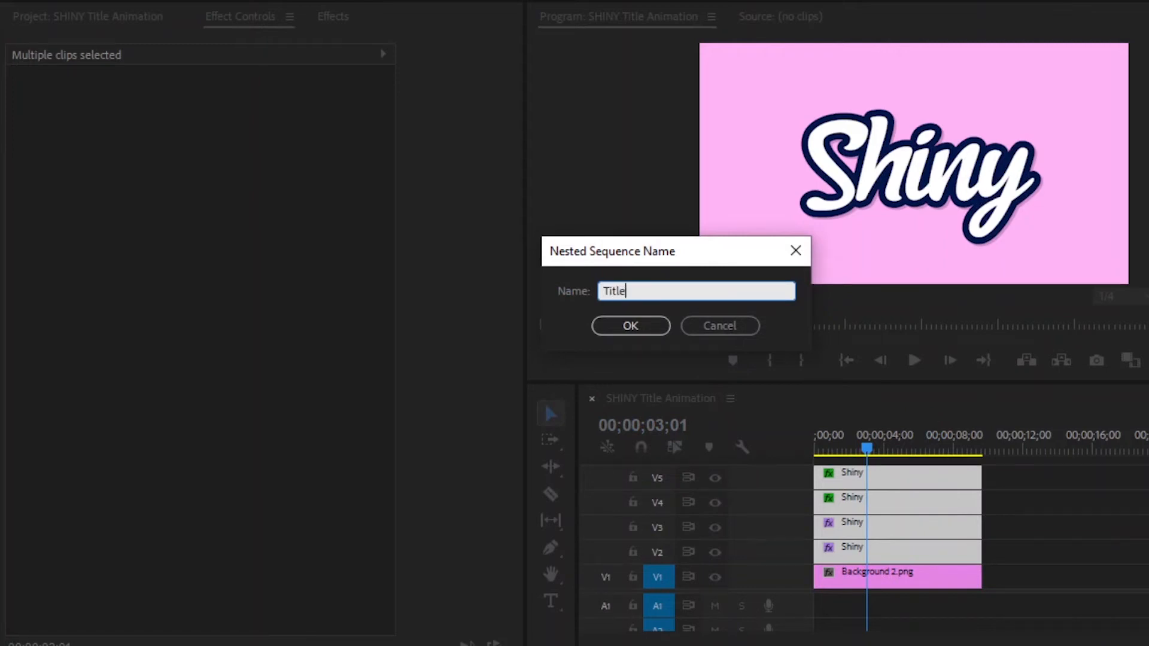
left_click(635, 325)
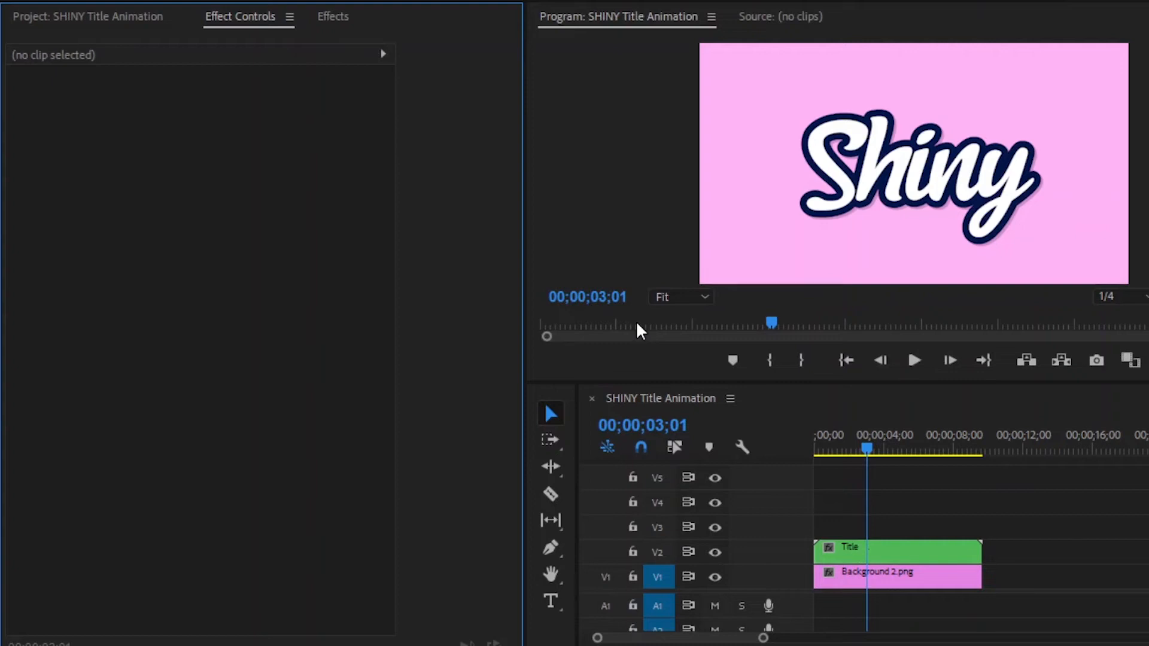
Start a Scale animation at the beginning of the nested Title clip with a value of 5838
left_click(871, 553)
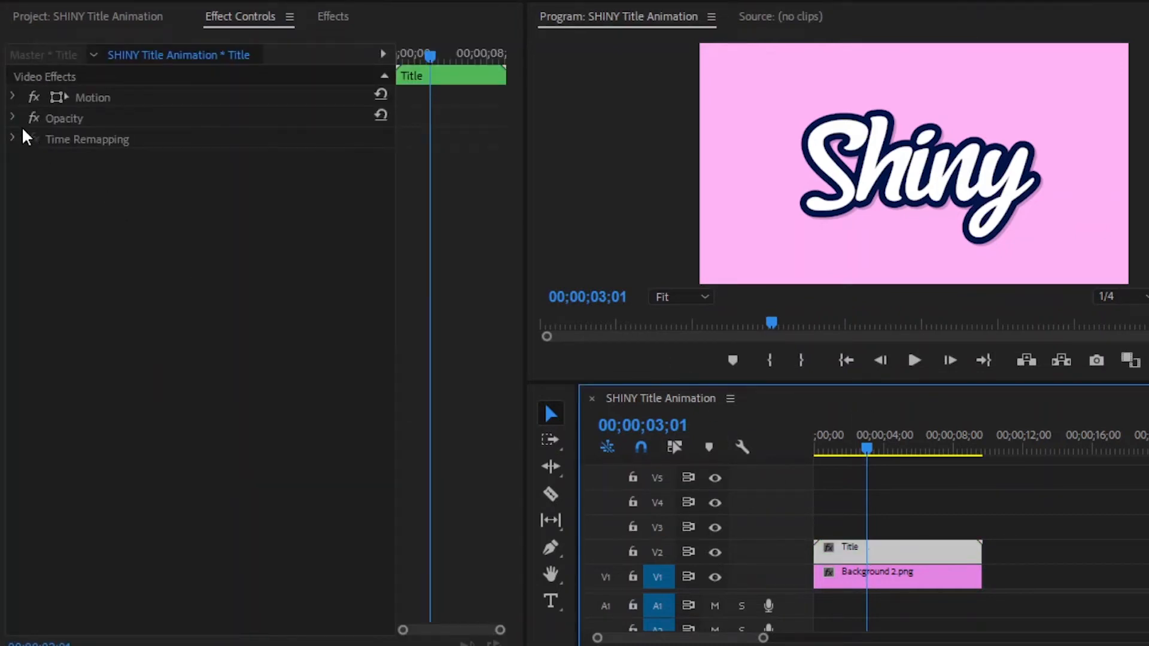
left_click(12, 97)
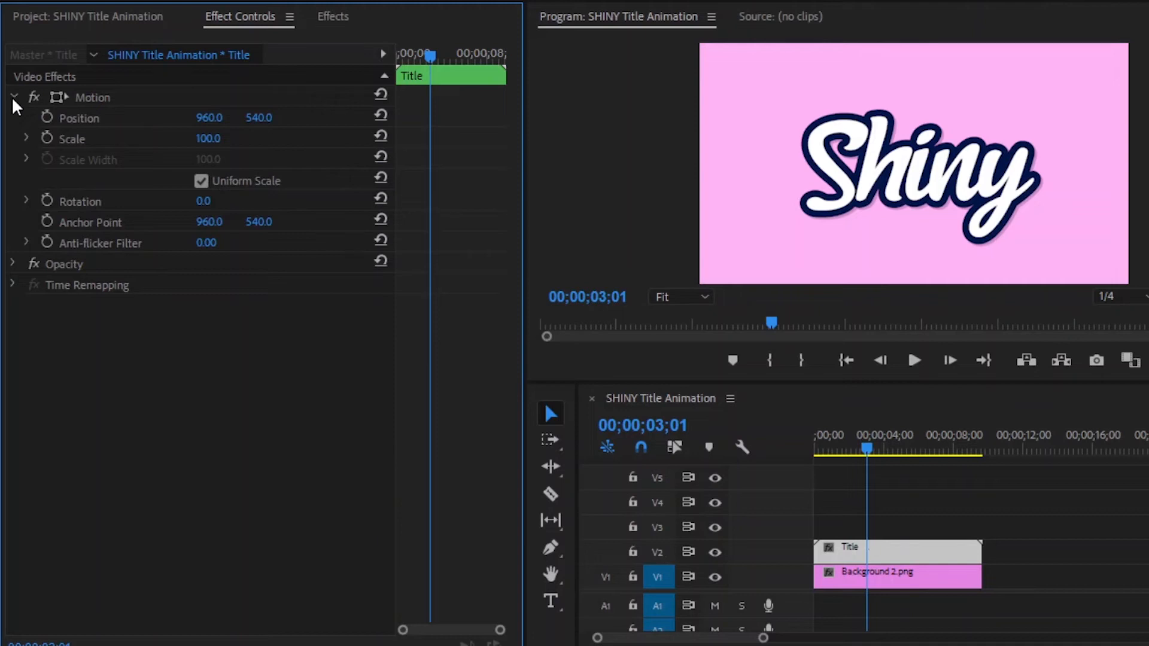
left_click_drag(428, 55, 383, 55)
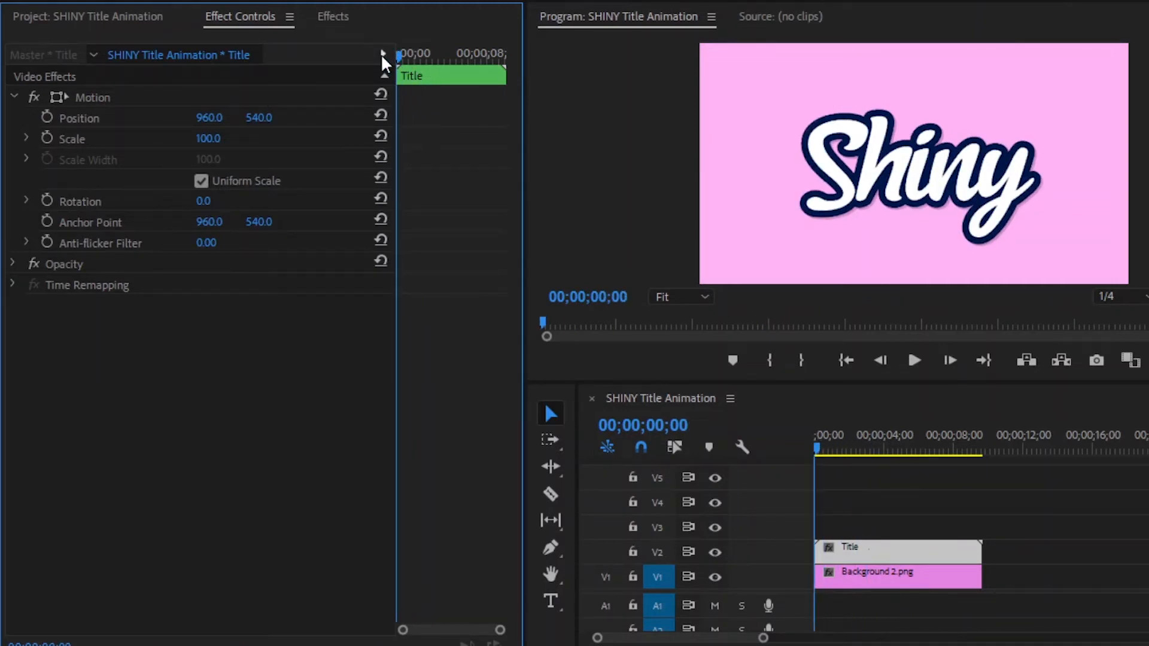
left_click_drag(498, 625, 477, 629)
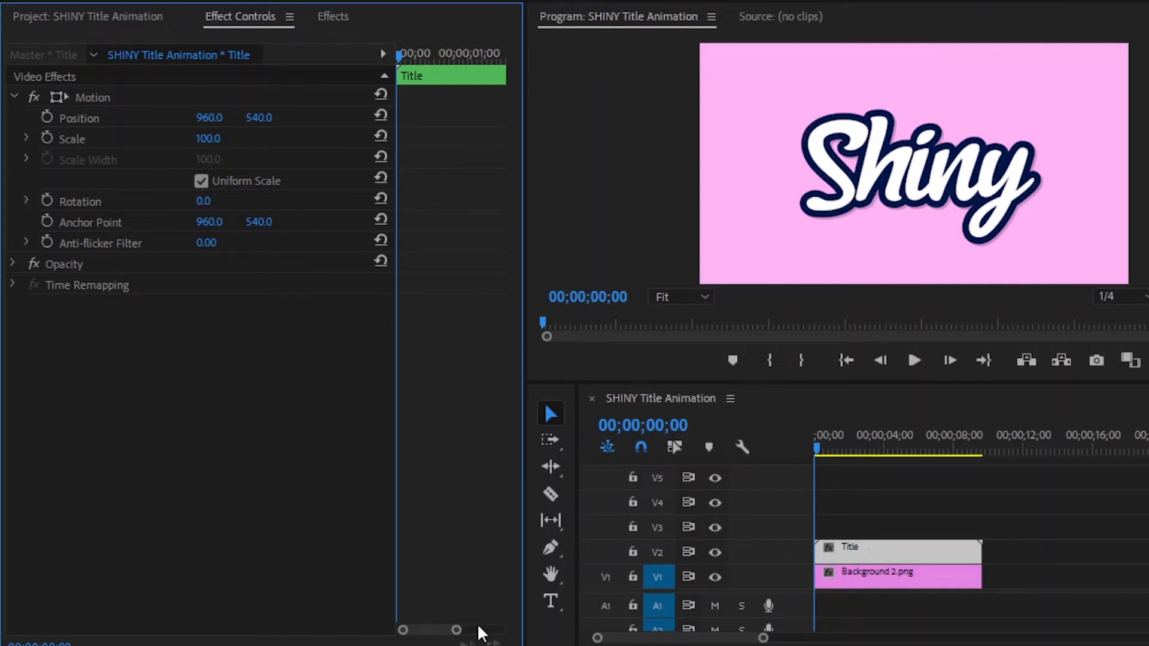
left_click(46, 138)
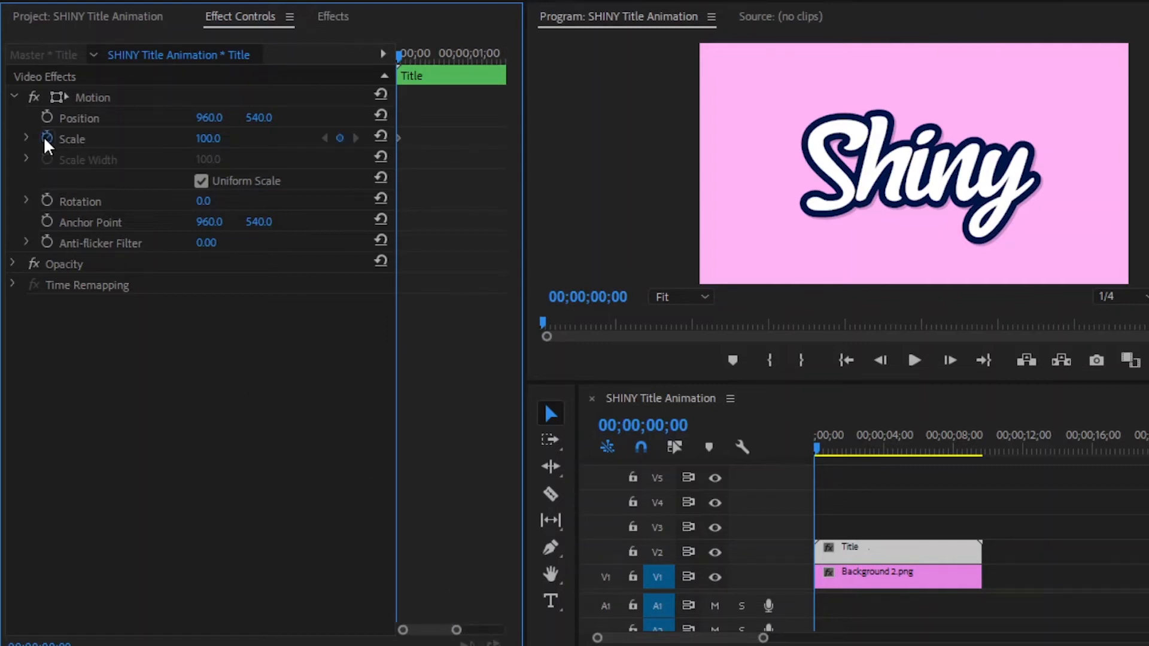
left_click(208, 138)
type("58")
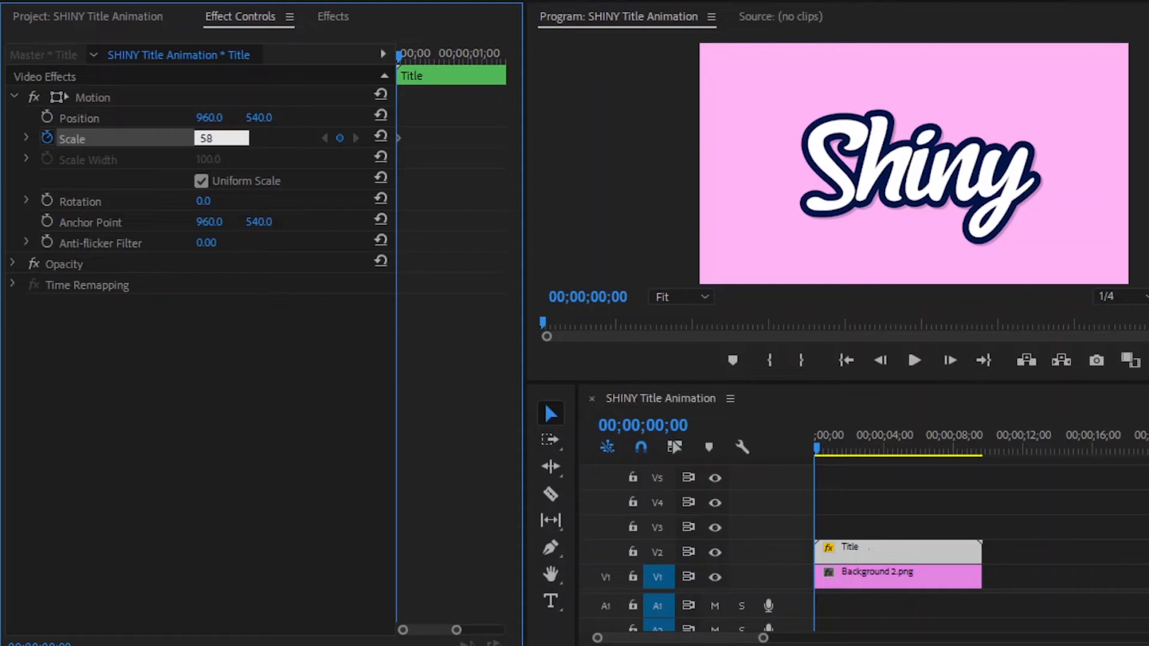
type("38")
key("Return")
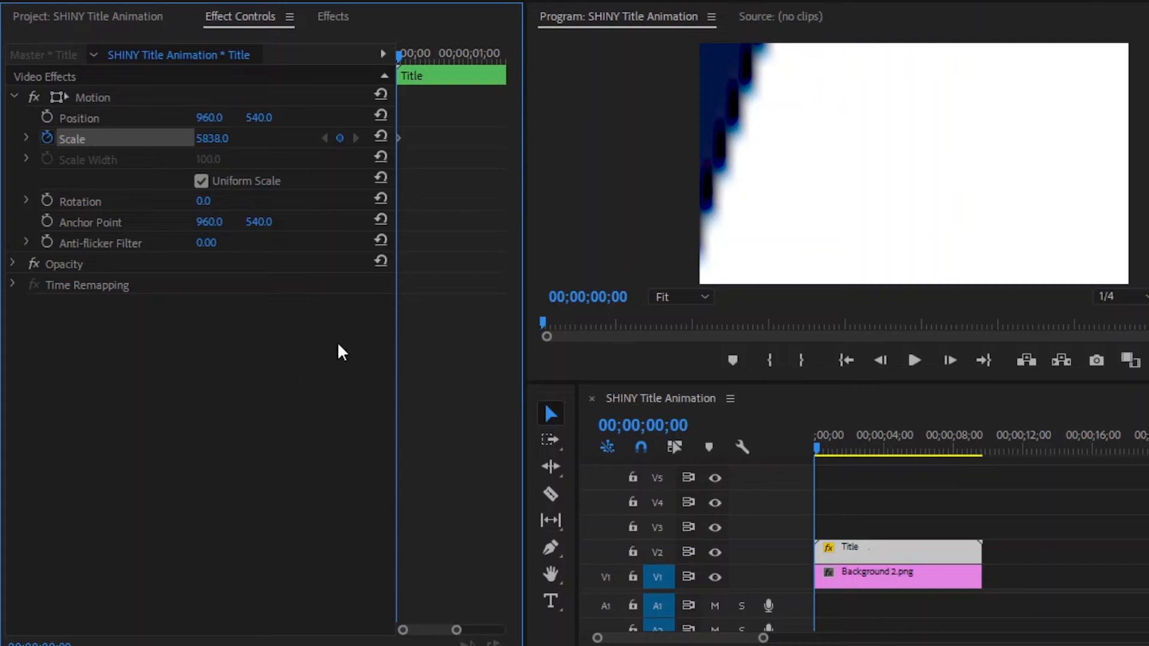
Add a second Scale keyframe at 00;00;00;16 on the Title clip with a value of 100
left_click_drag(396, 55, 434, 74)
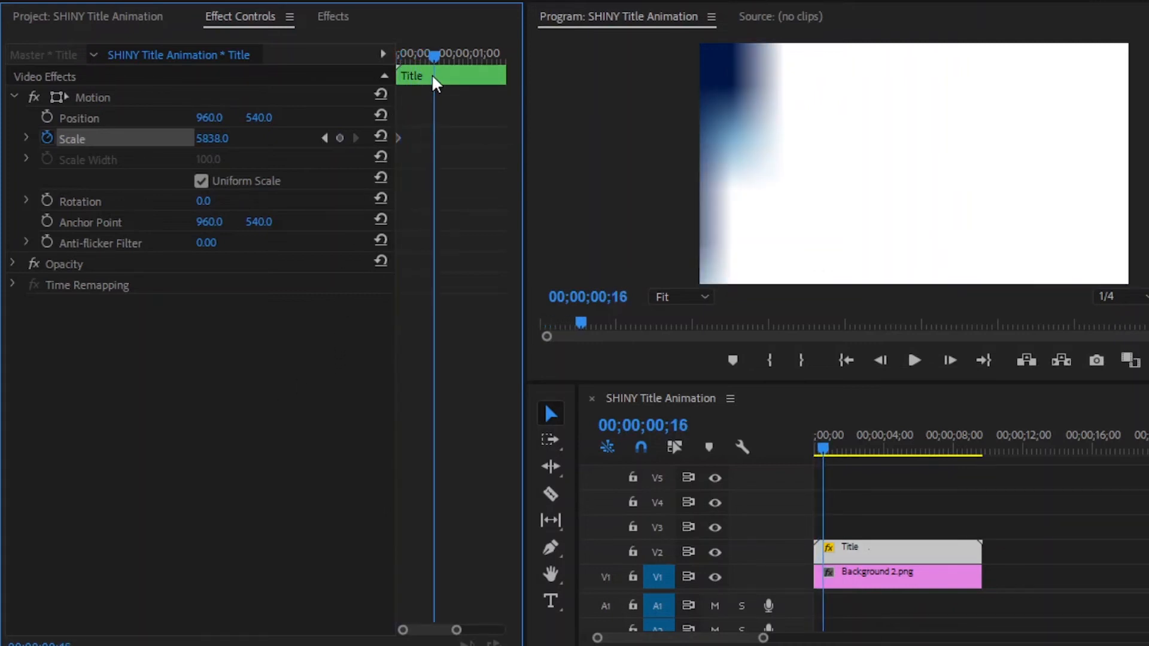
left_click(339, 137)
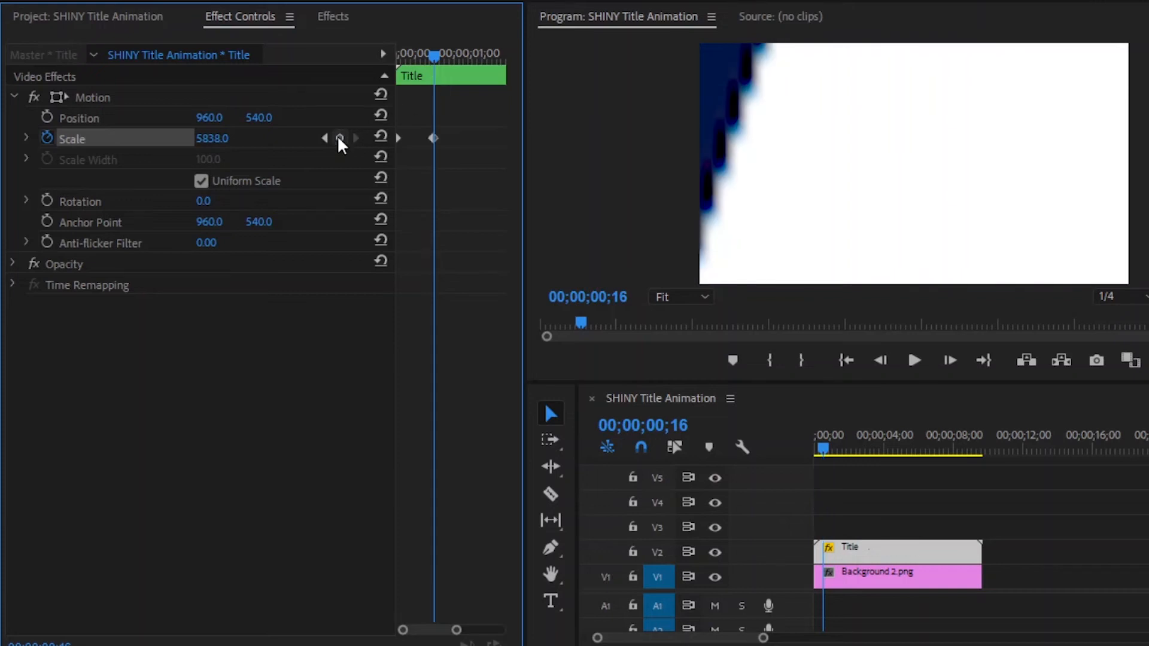
left_click(222, 134)
type("100")
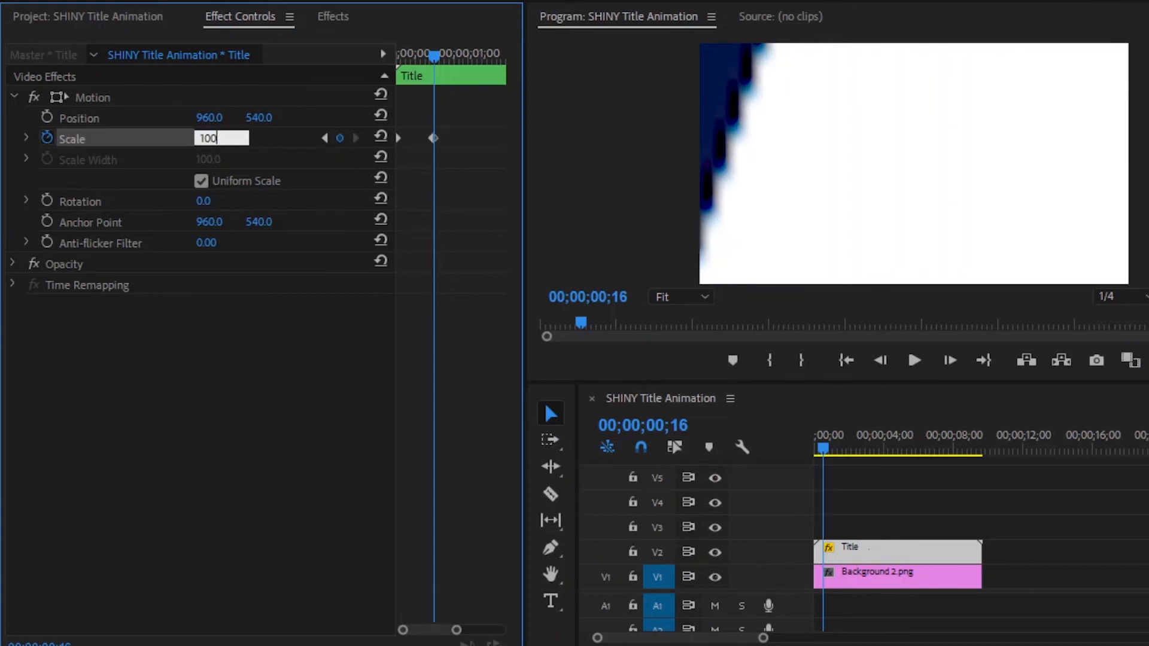
key("Return")
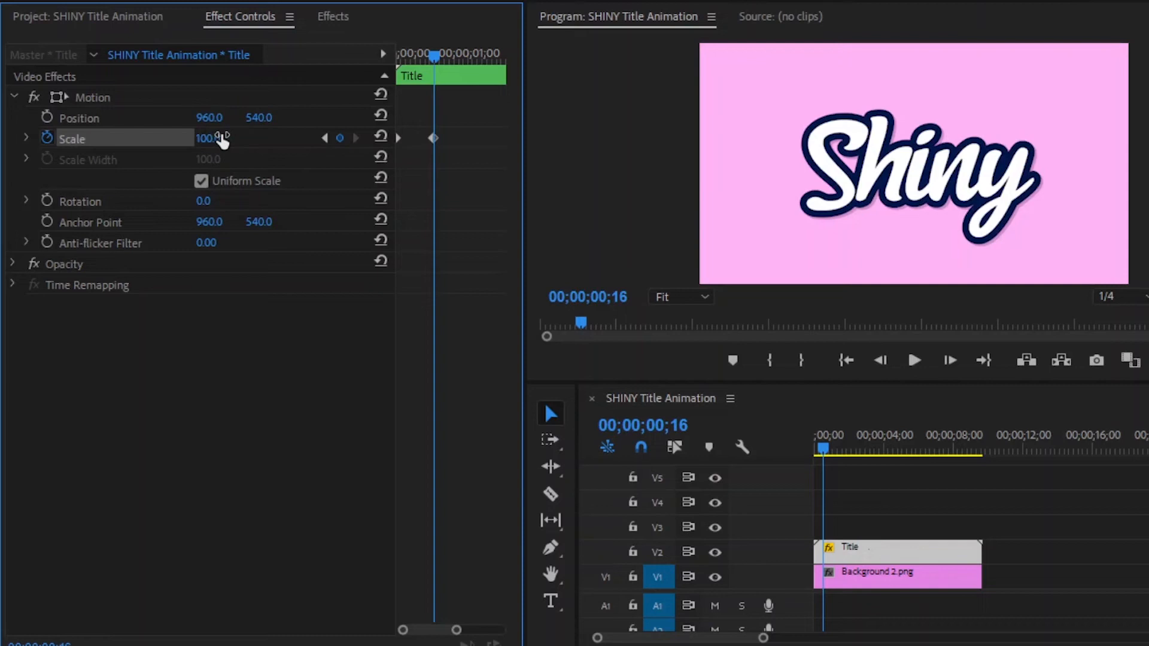
Apply Ease In to the second Scale keyframe and Ease Out to the first one
right_click(432, 137)
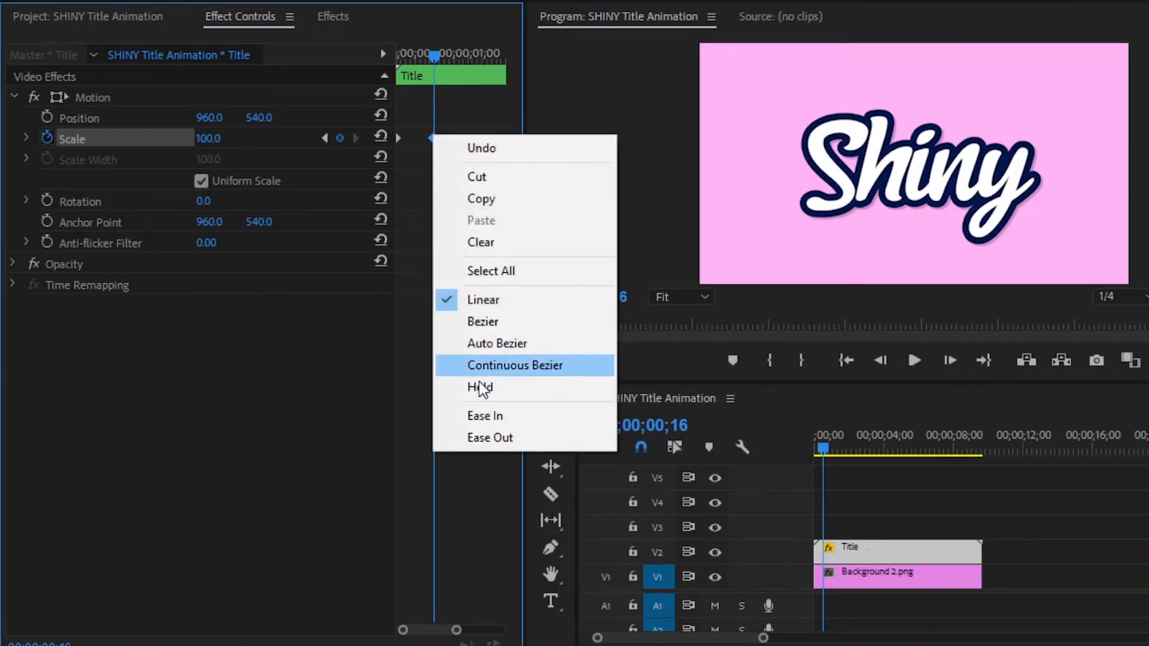
left_click(484, 415)
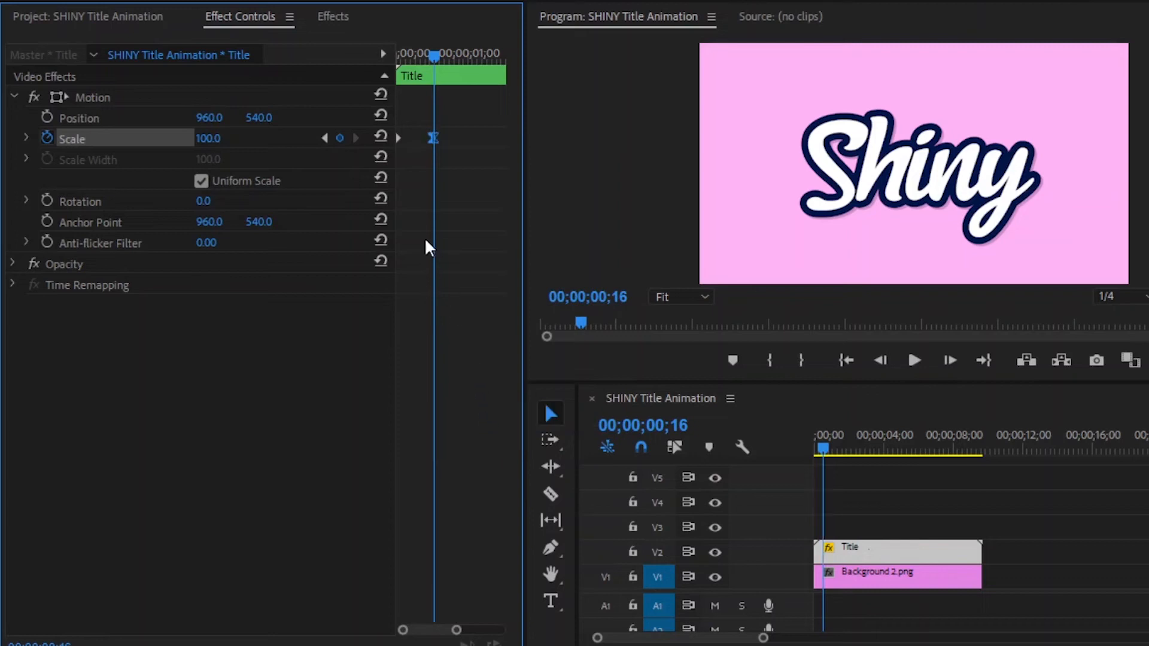
left_click(399, 138)
right_click(399, 139)
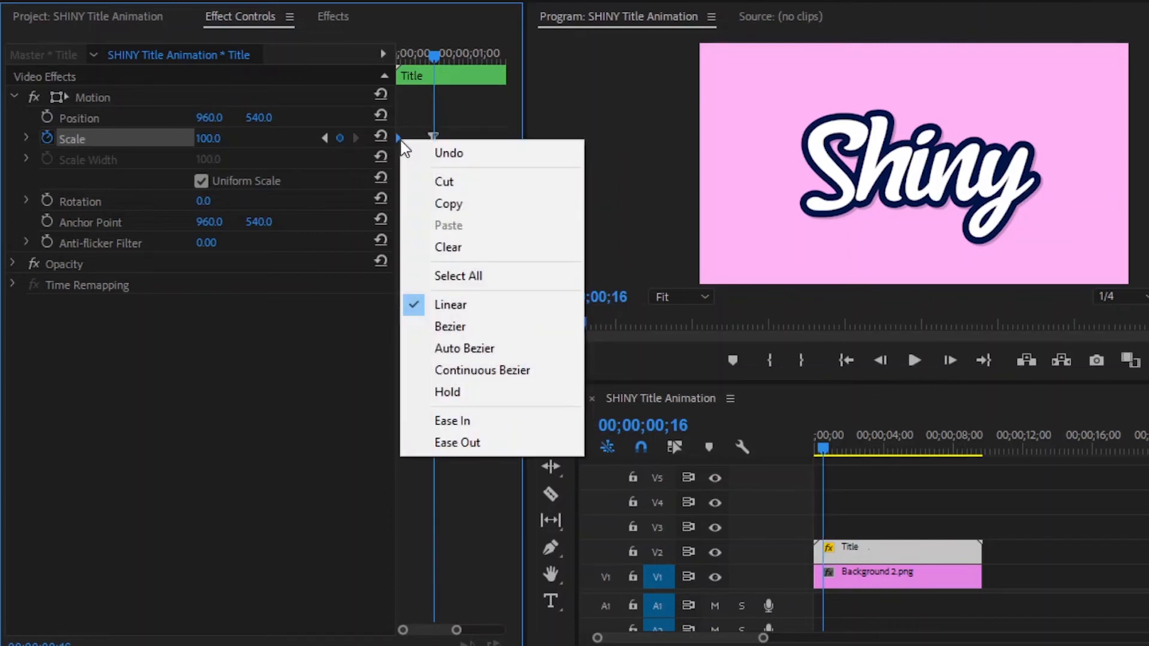
left_click(455, 441)
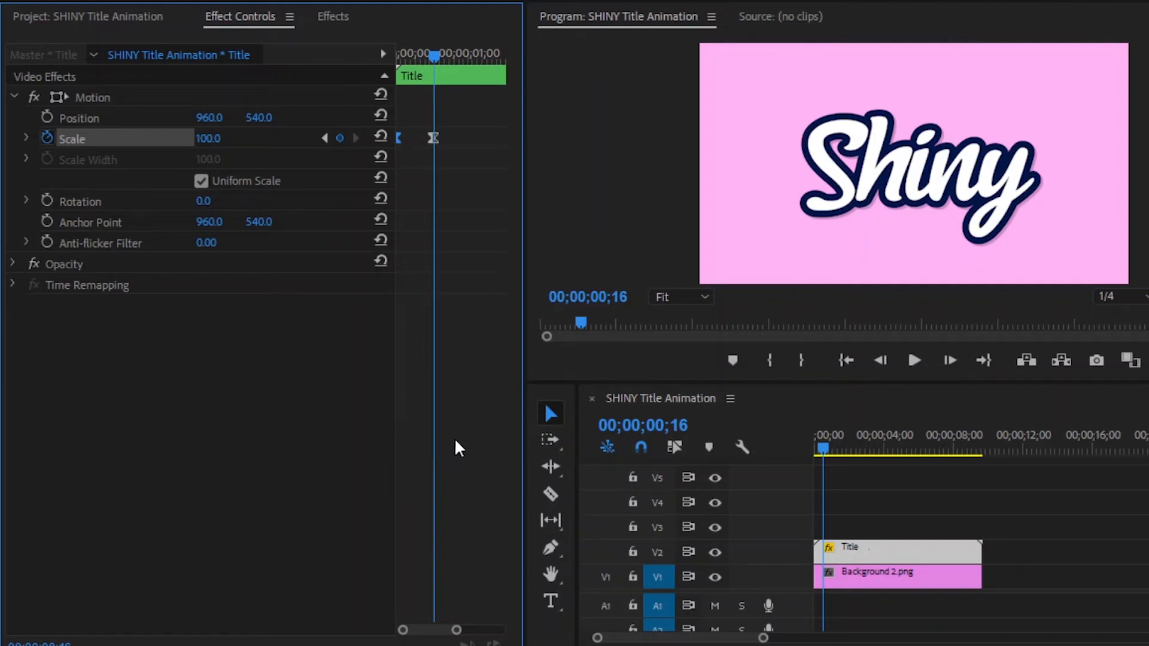
Find the Basic 3D effect and apply it to the nested Title clip on V2
left_click(333, 17)
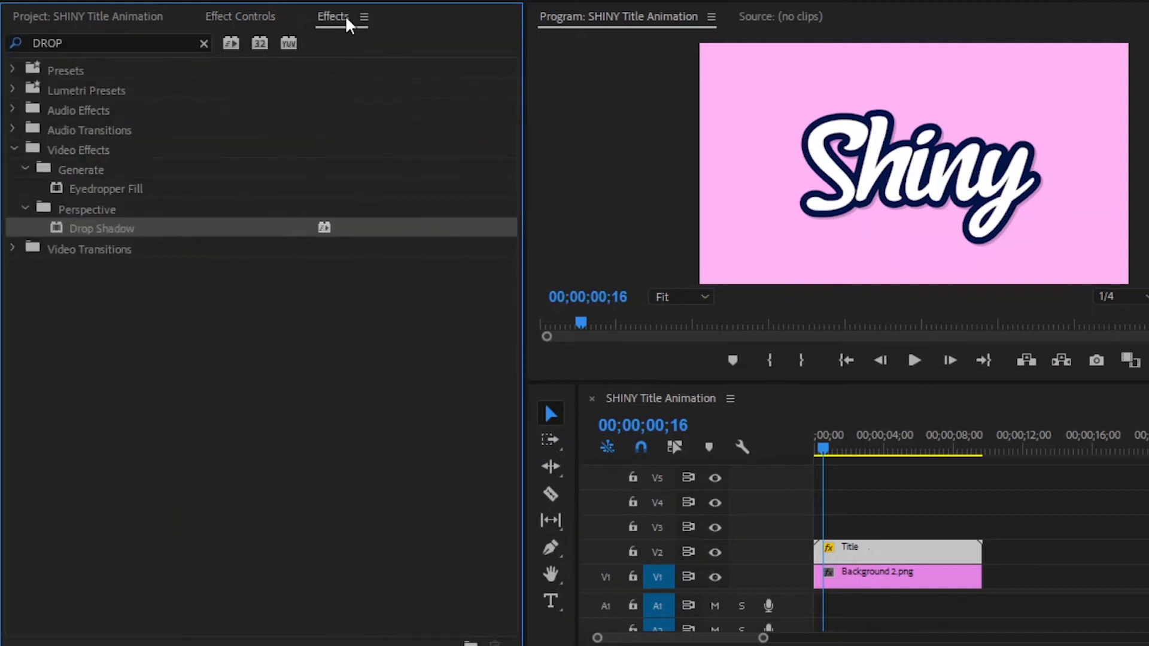
left_click(202, 43)
left_click(169, 41)
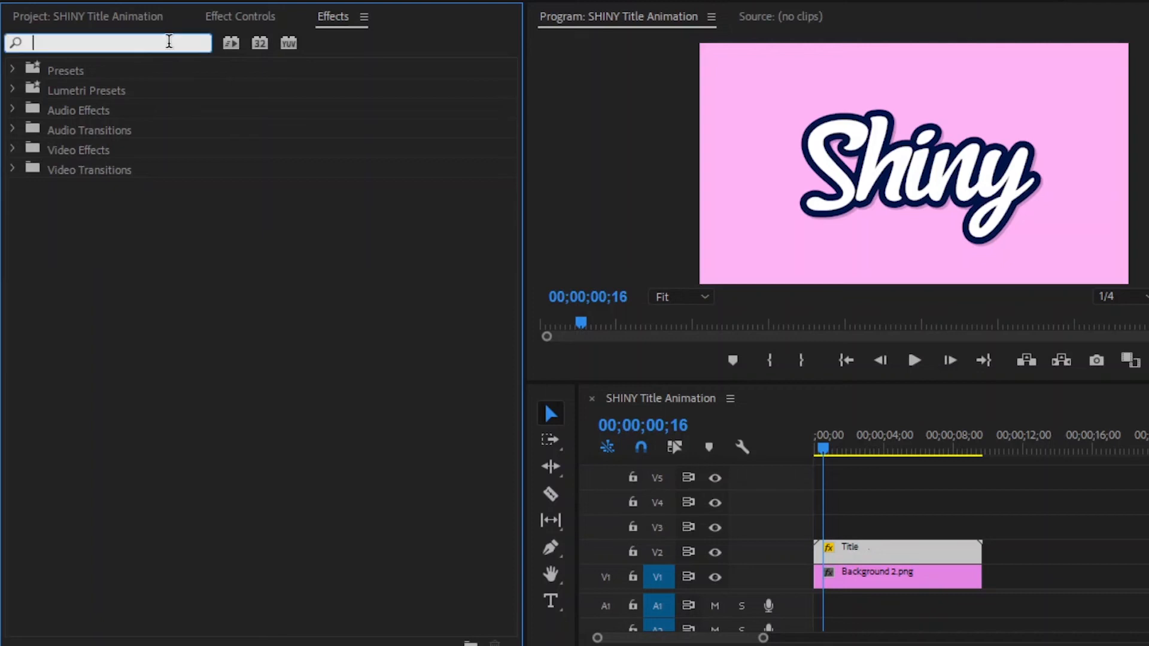
type("basic")
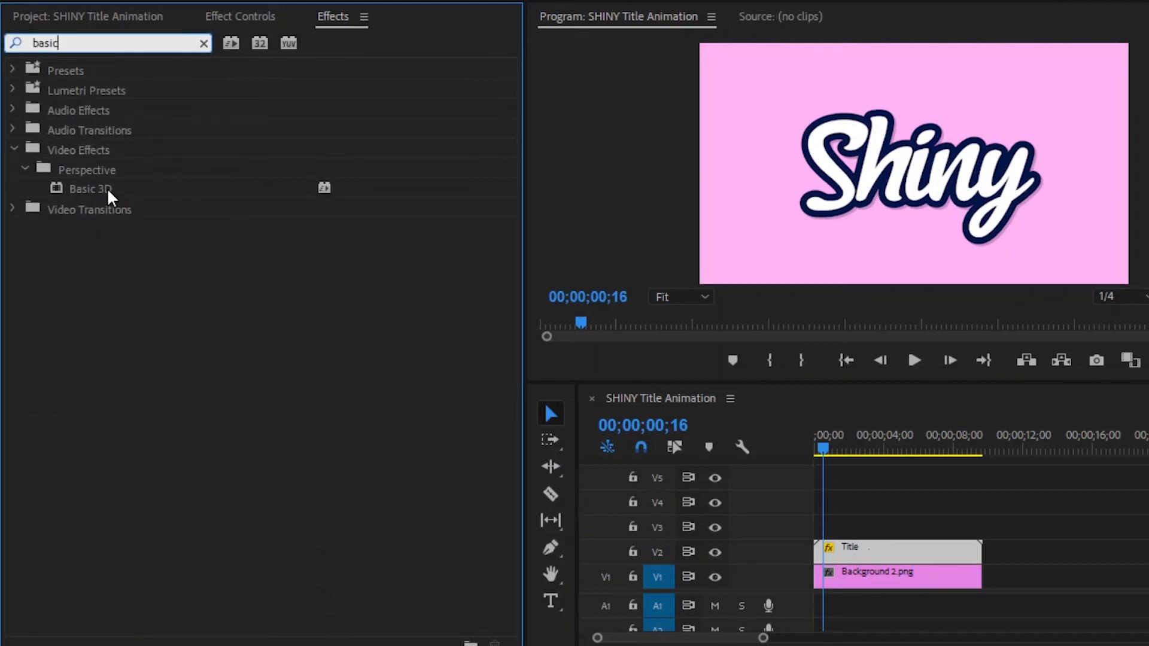
left_click(108, 189)
left_click_drag(97, 188, 830, 554)
Enable keyframing for Basic 3D Swivel and Tilt at 00;00;00;16 on the Title clip
left_click(248, 16)
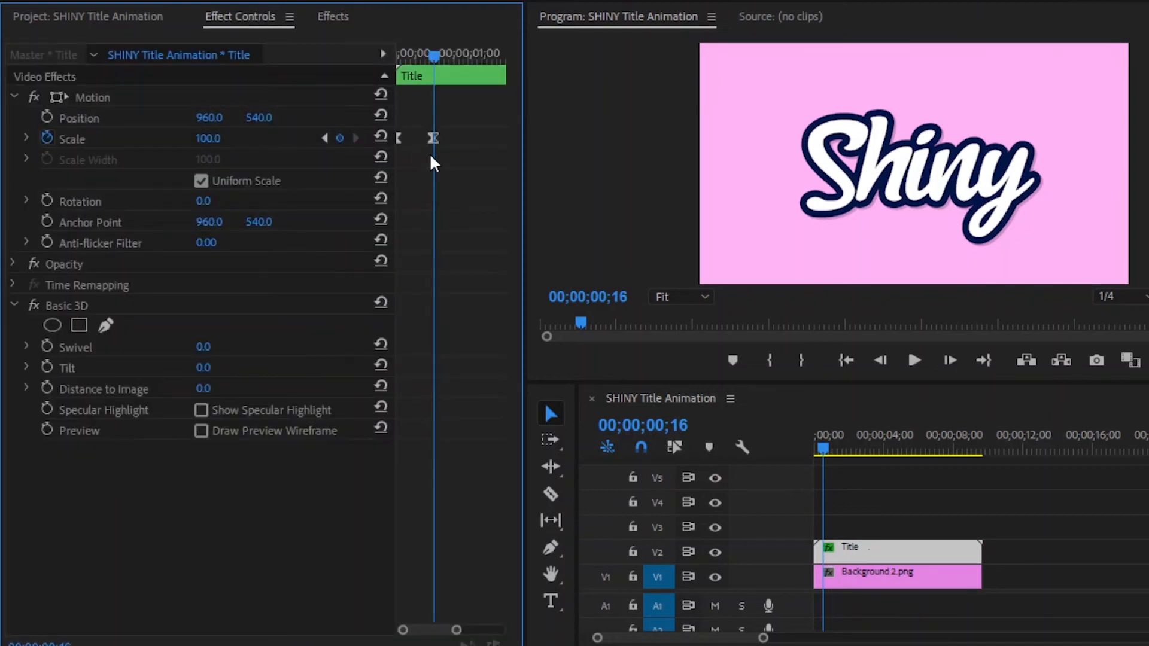
left_click(46, 346)
left_click(46, 366)
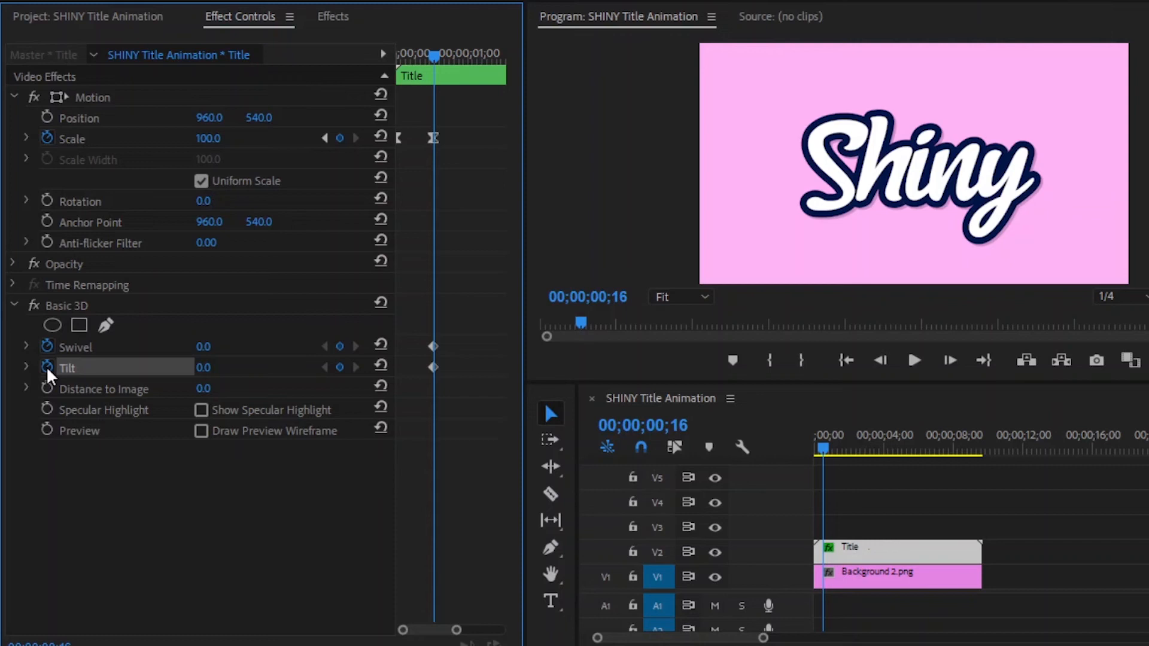
Add Swivel and Tilt keyframes at 00;00;05;05, around the middle of the Title clip
left_click_drag(435, 54, 489, 81)
left_click_drag(456, 629, 479, 630)
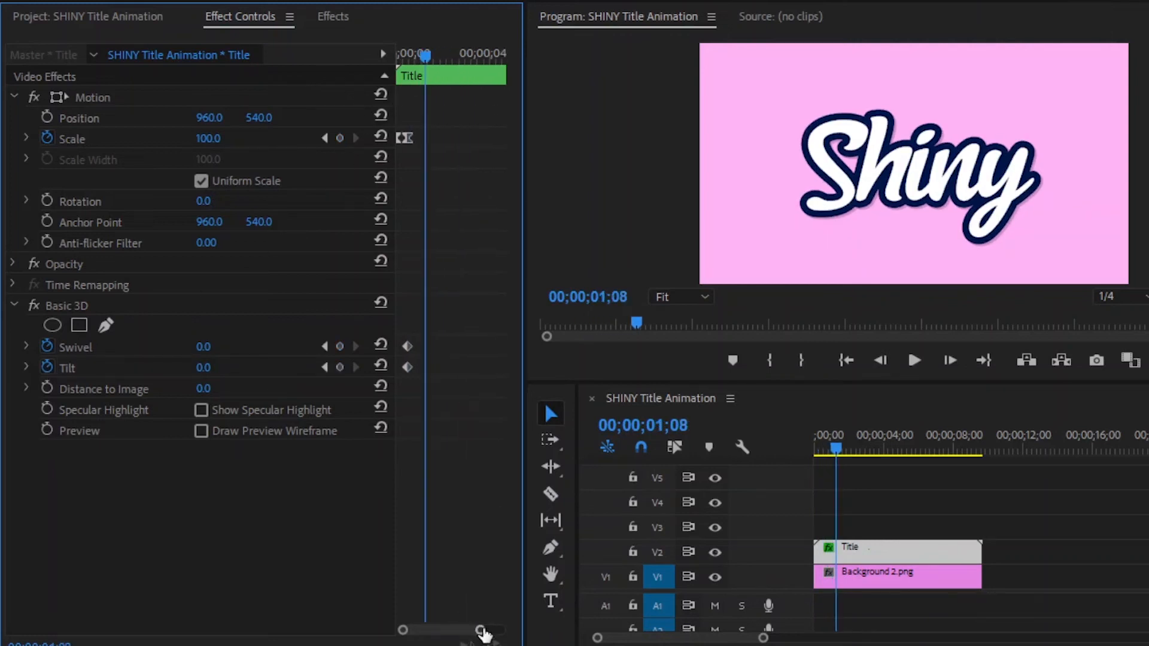
left_click_drag(421, 56, 491, 89)
left_click_drag(480, 629, 500, 629)
left_click_drag(443, 54, 454, 60)
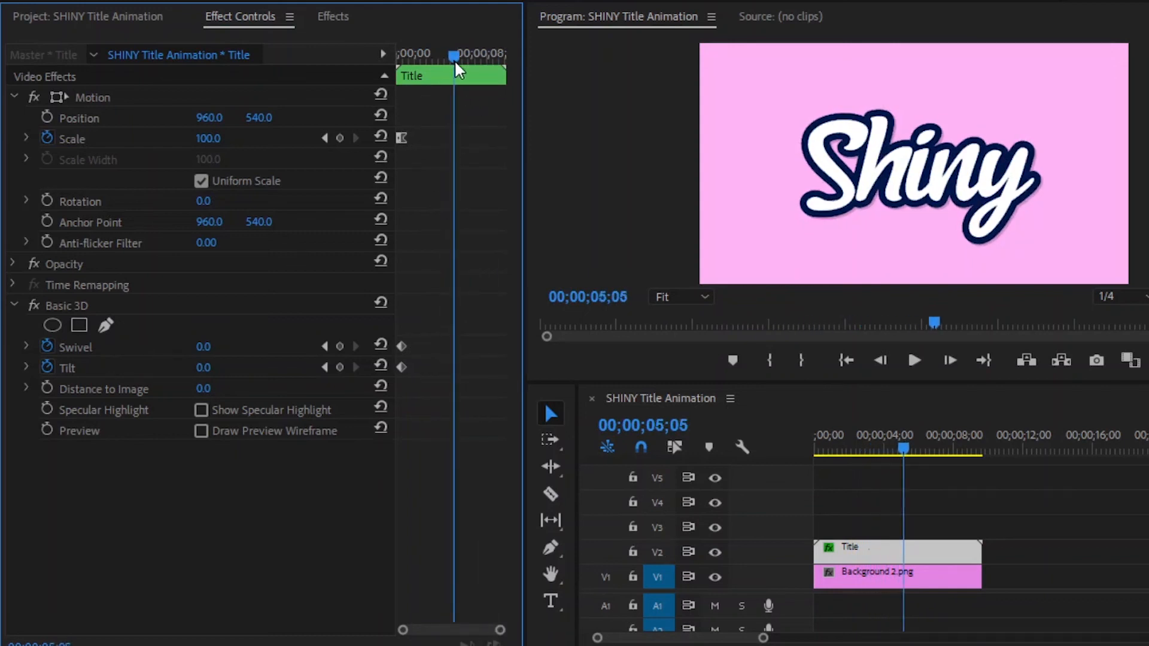
left_click(340, 347)
left_click(339, 367)
Set both Swivel and Tilt to -5° at the 00;00;05;05 keyframes
left_click(203, 347)
type("-5")
key("Return")
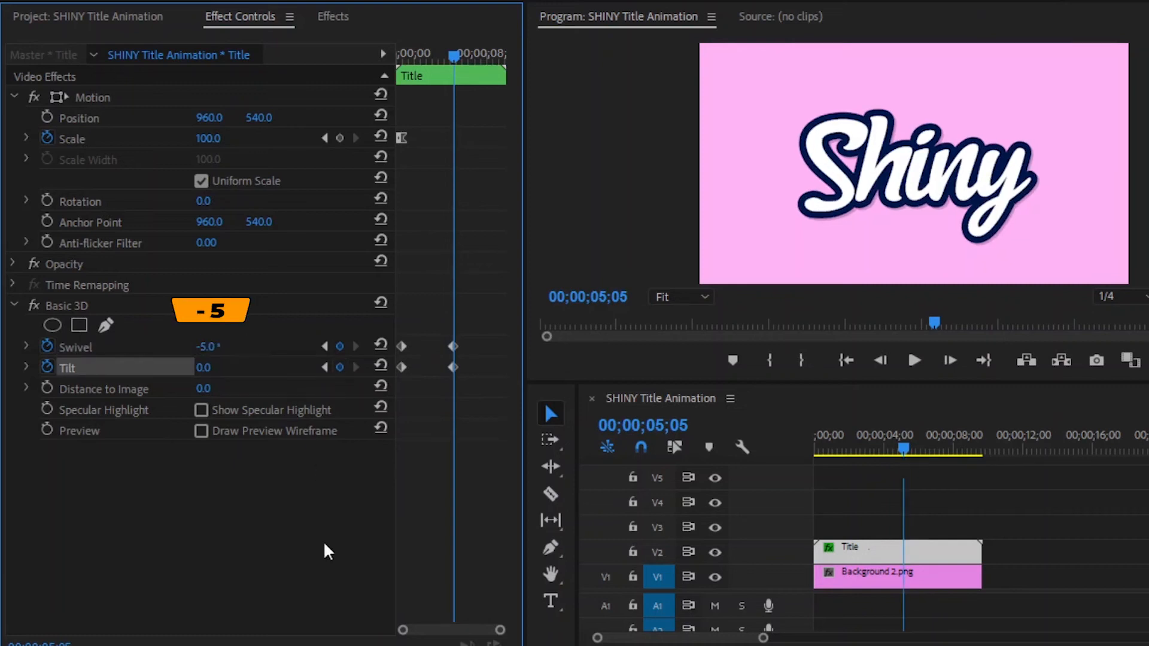
left_click(214, 368)
type("-5")
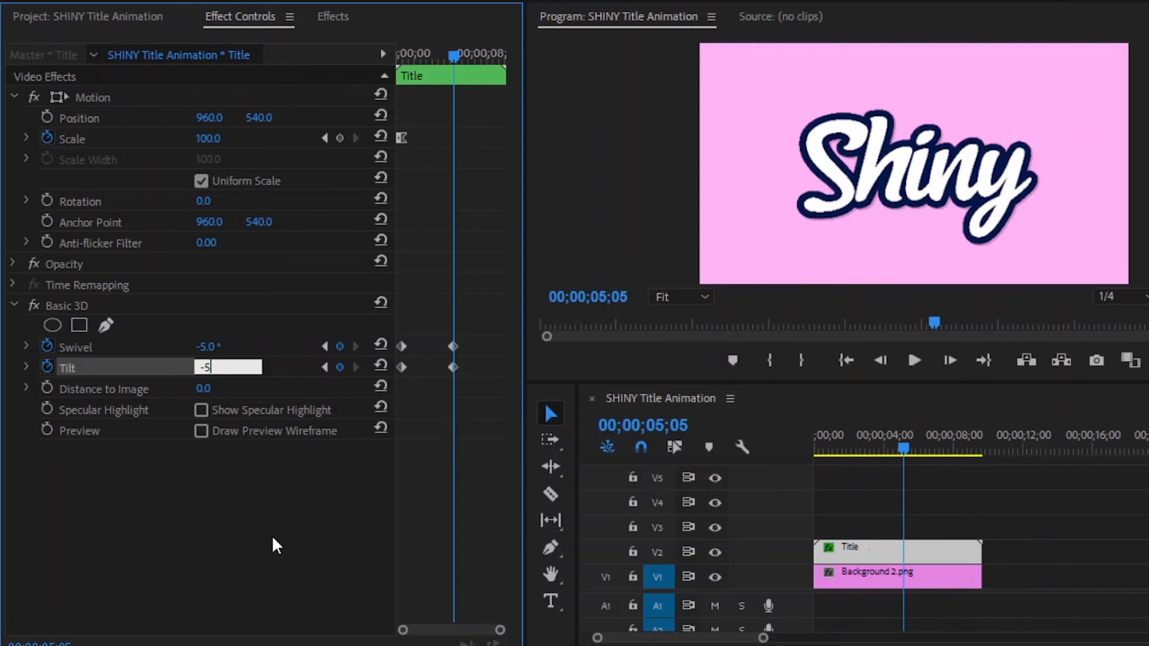
key("Return")
Reset Swivel and Tilt to 0° at the end of the Title clip, at 00;00;09;21
left_click_drag(451, 56, 504, 78)
key("Left")
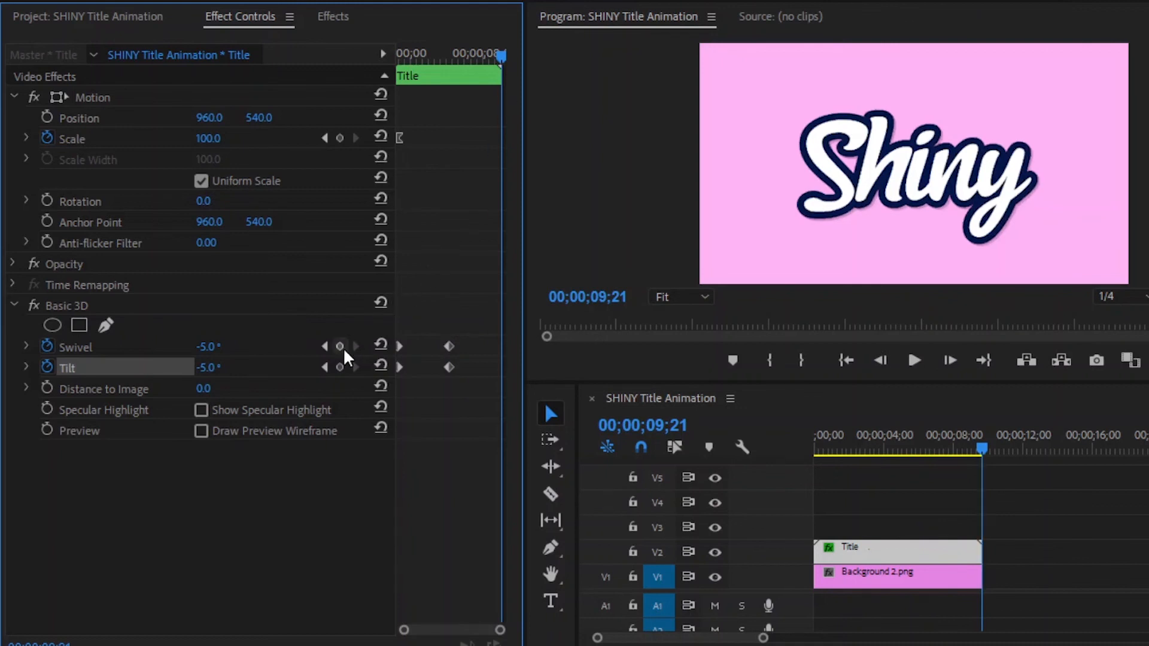
left_click(378, 350)
left_click(378, 368)
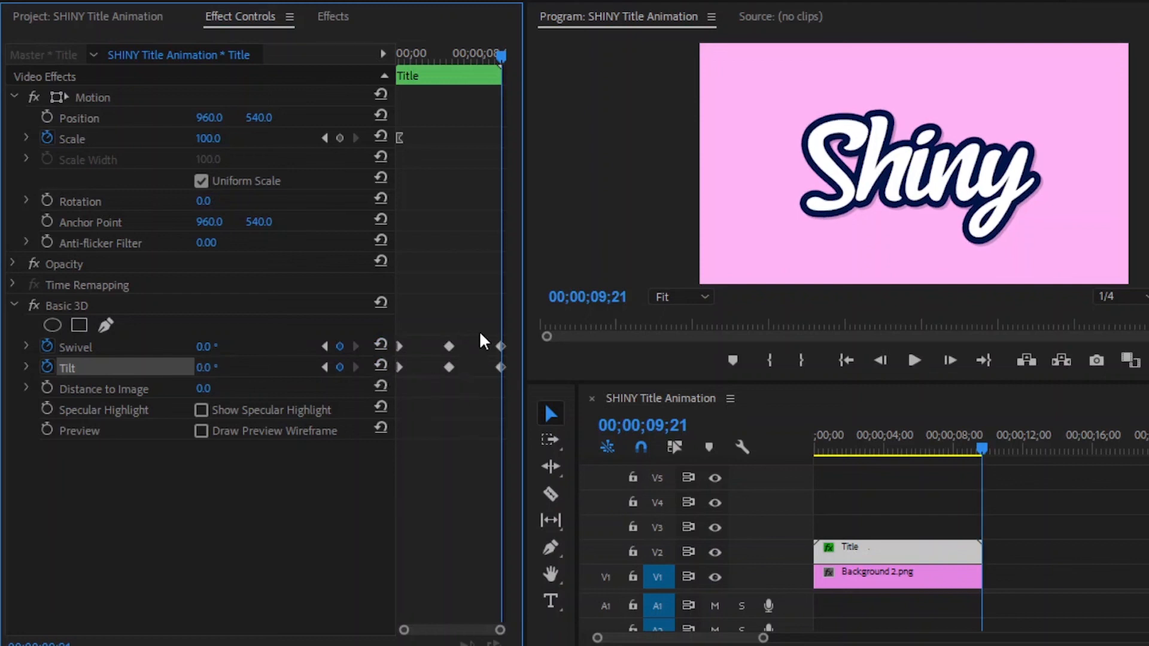
Apply Ease In to the last Swivel and Tilt keyframes and Ease Out to the first pair
left_click_drag(482, 328, 502, 375)
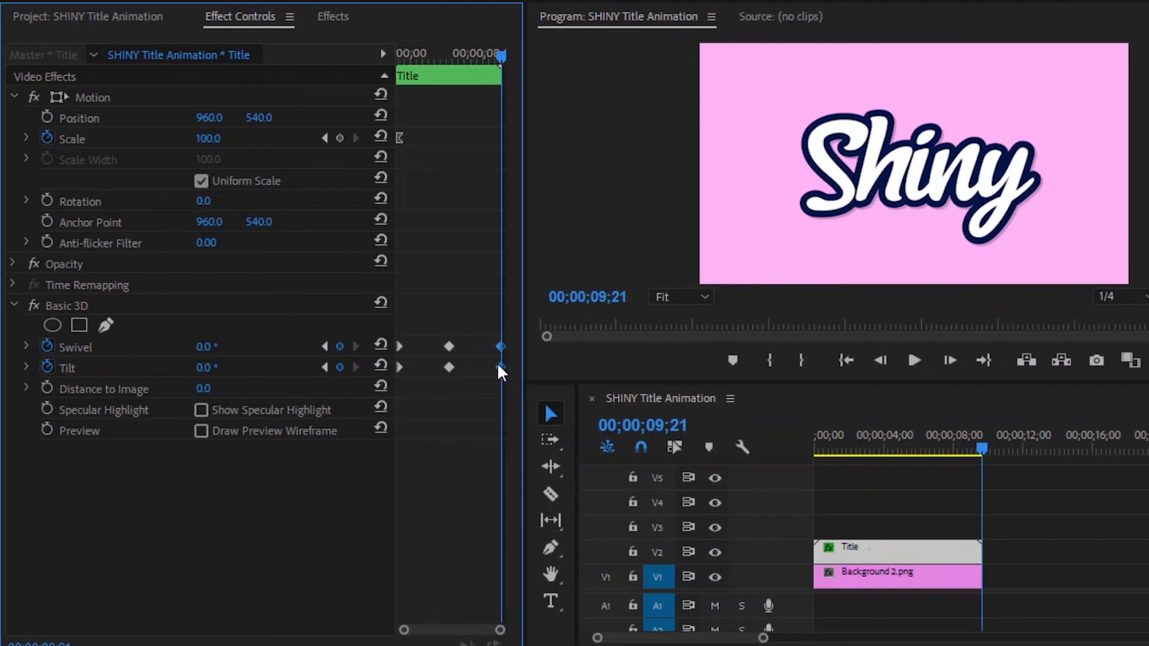
right_click(501, 367)
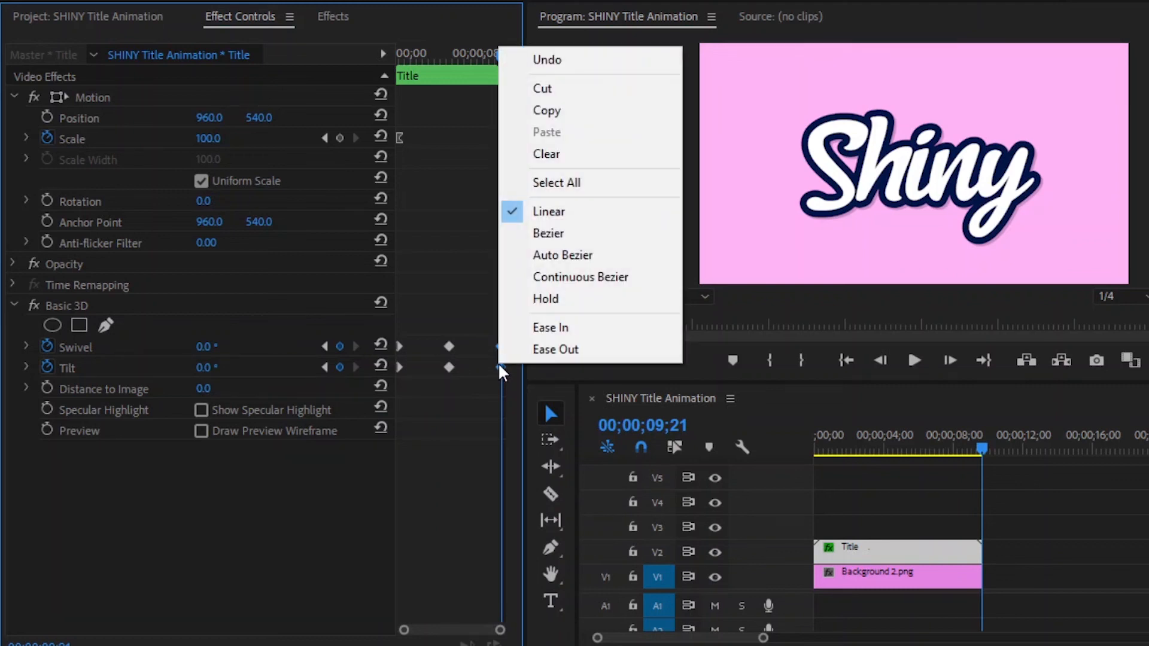
left_click(544, 334)
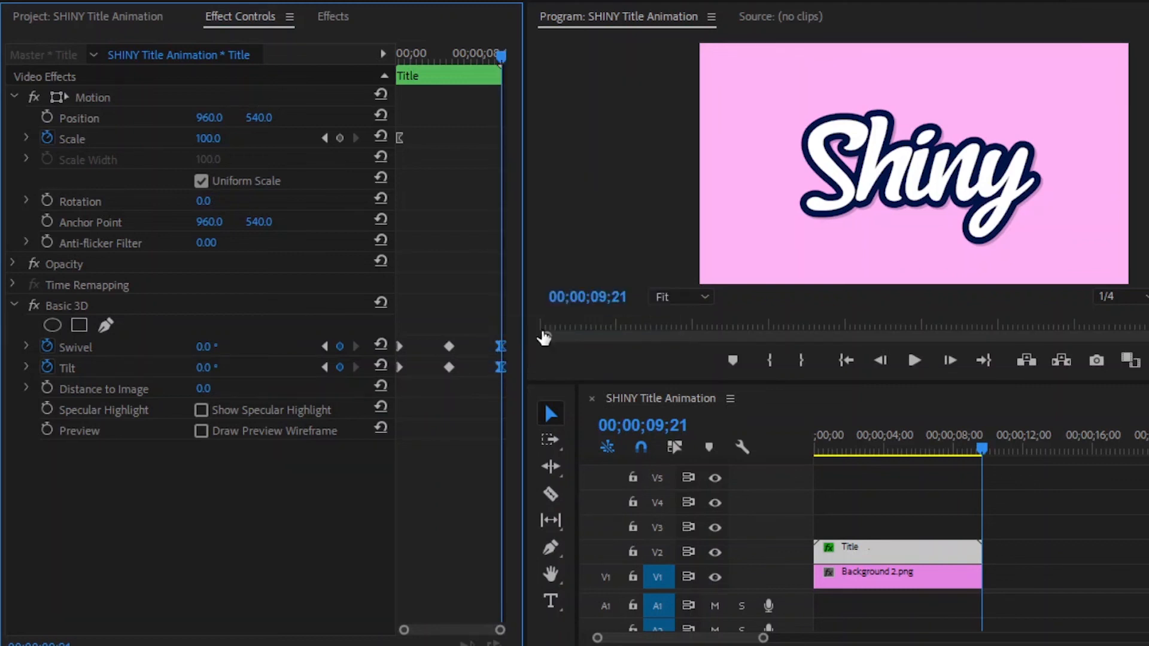
left_click_drag(407, 335, 385, 405)
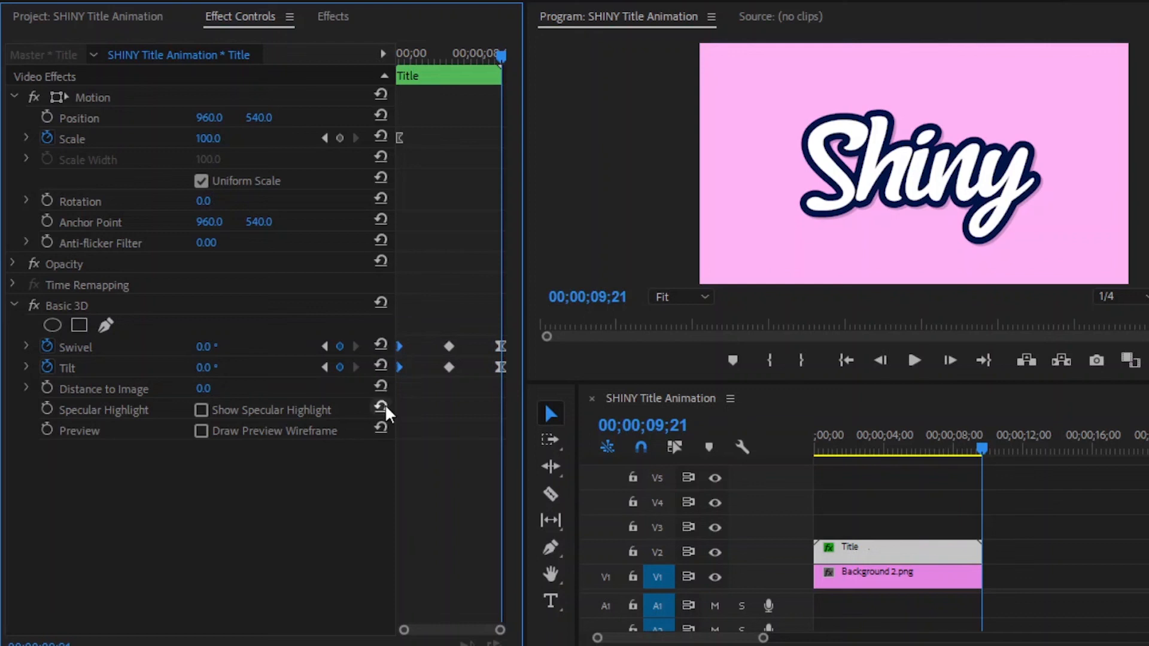
right_click(399, 371)
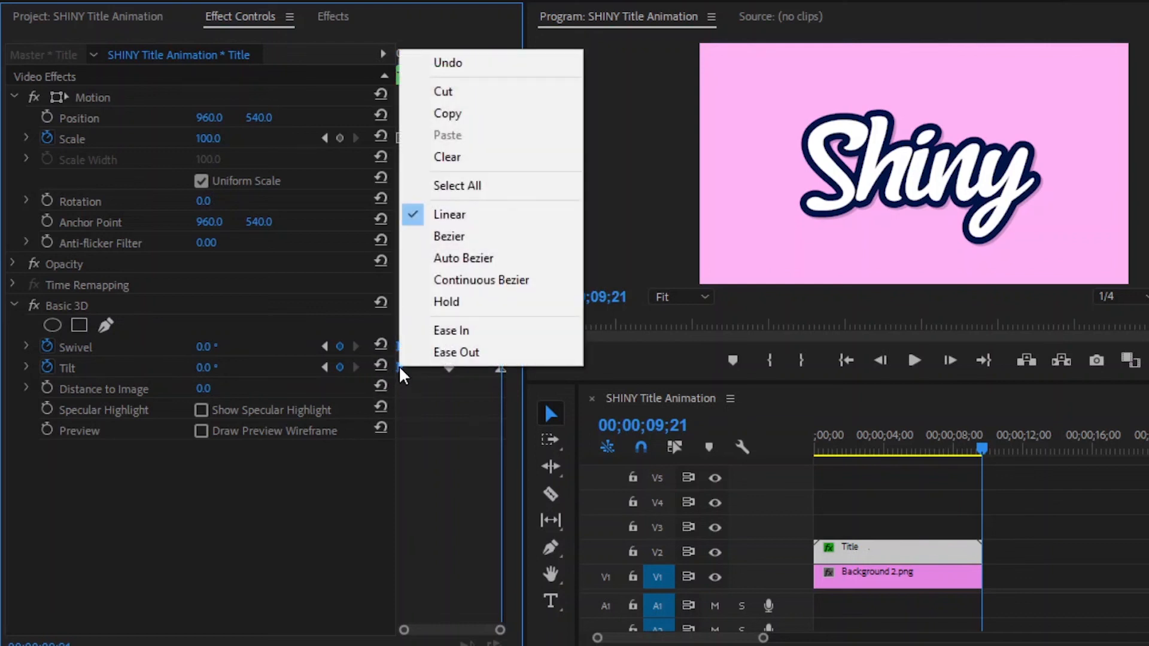
left_click(432, 354)
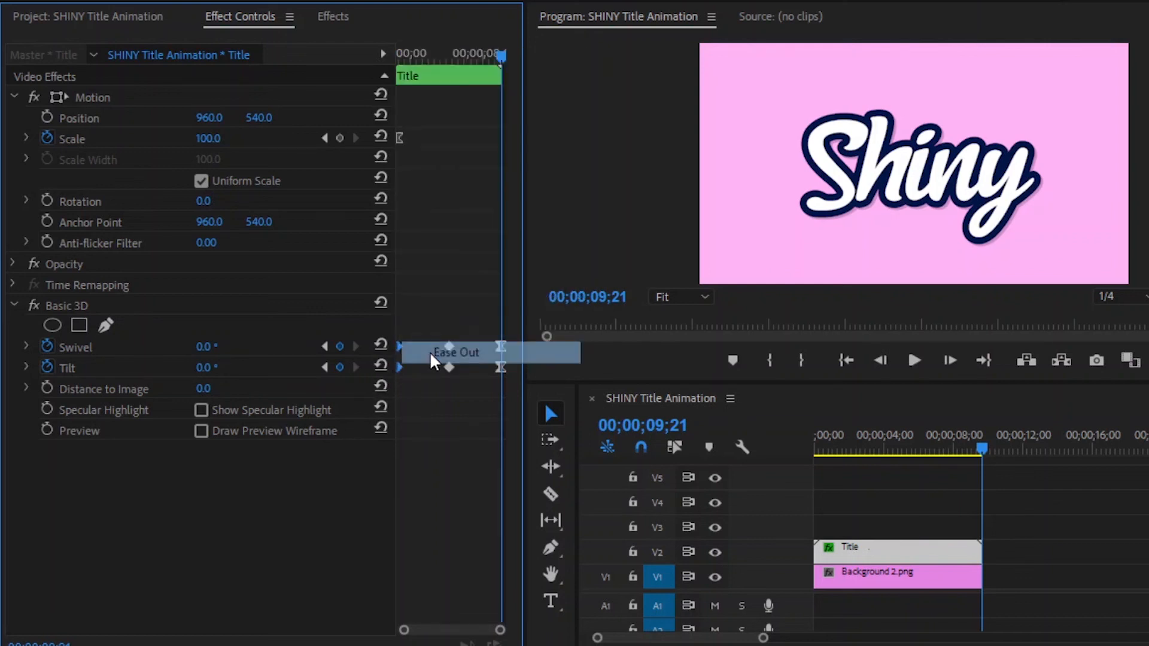
left_click(952, 493)
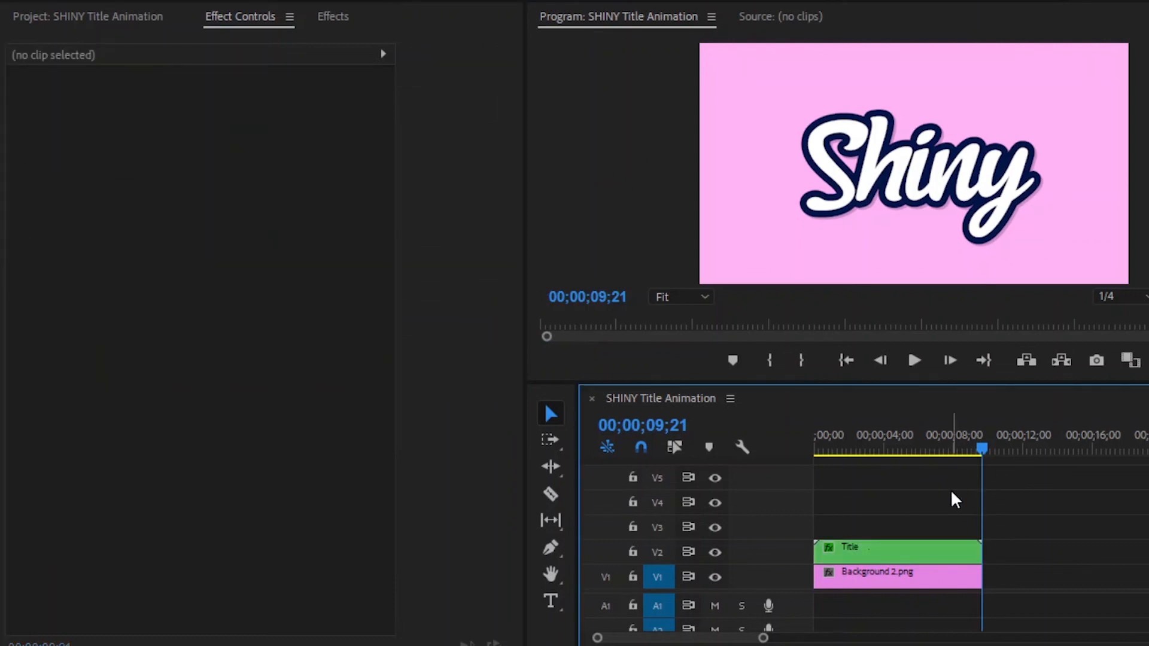